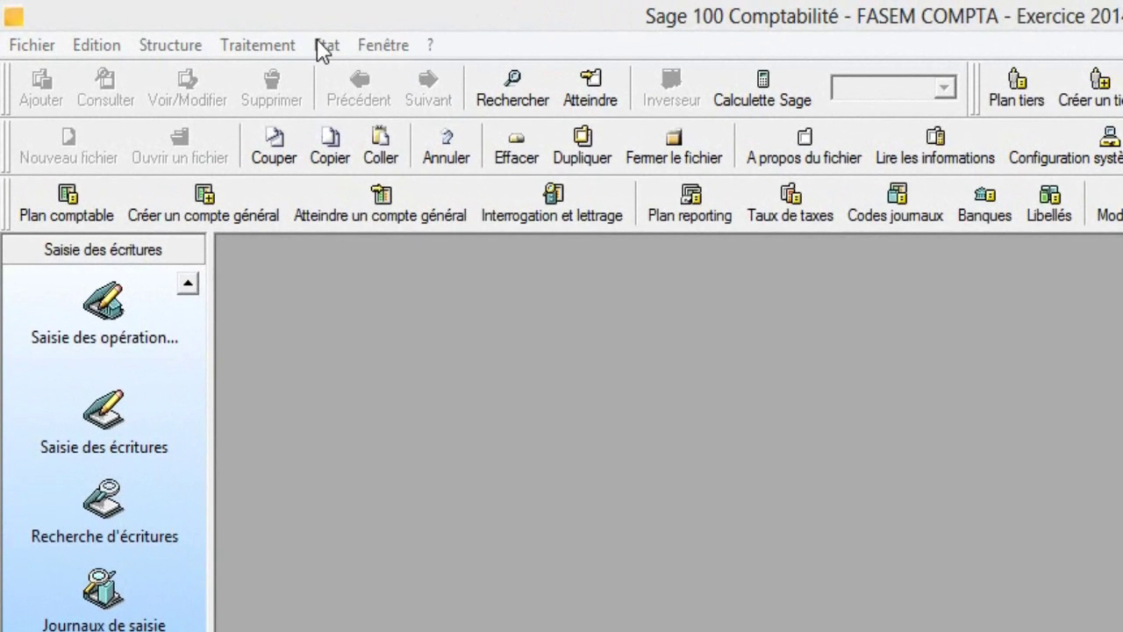
Preview the Bilan/compte de résultat report with only Impression bilan enabled, excluding account details, compte résultat and soldes int. de gestion
{"action": "left_click", "coordinate": [324, 45]}
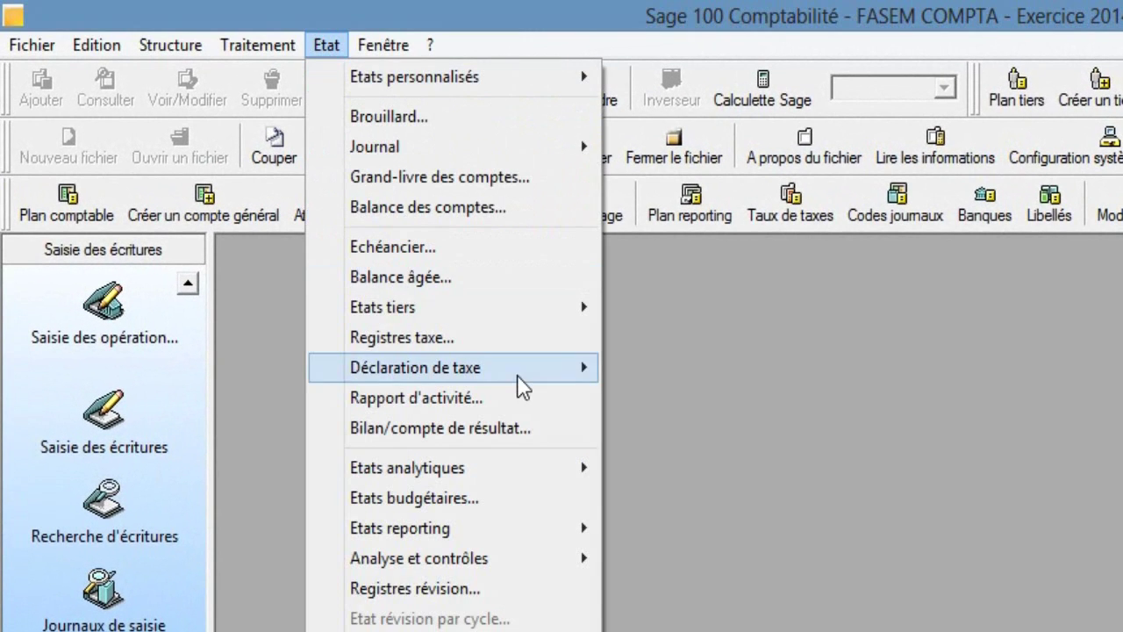
{"action": "left_click", "coordinate": [472, 429]}
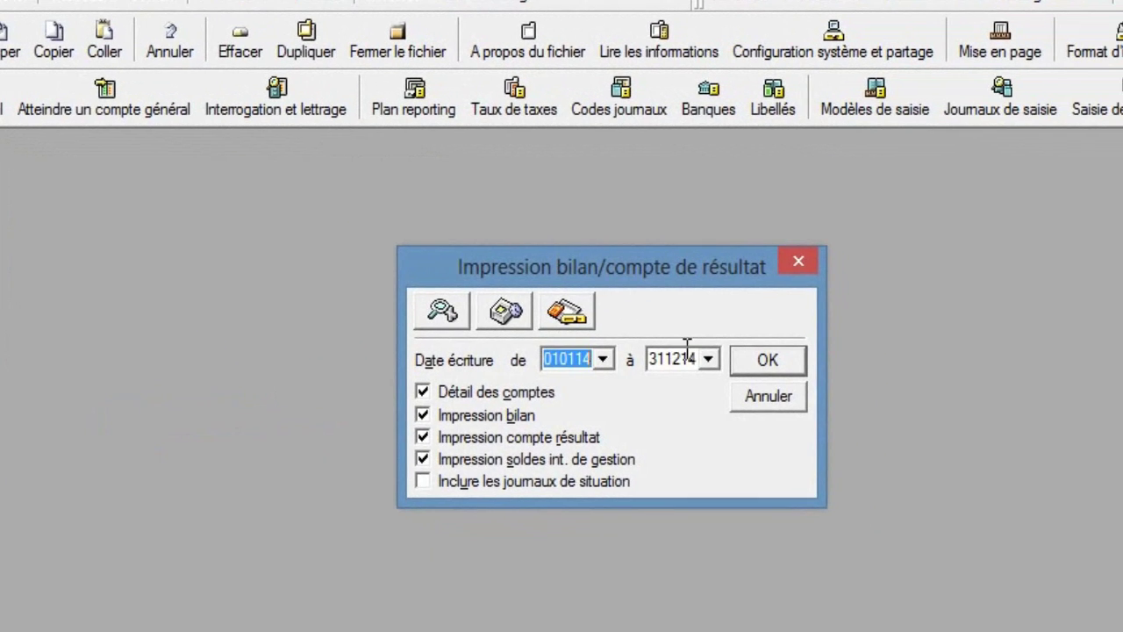
{"action": "left_click", "coordinate": [469, 392]}
{"action": "left_click", "coordinate": [460, 438]}
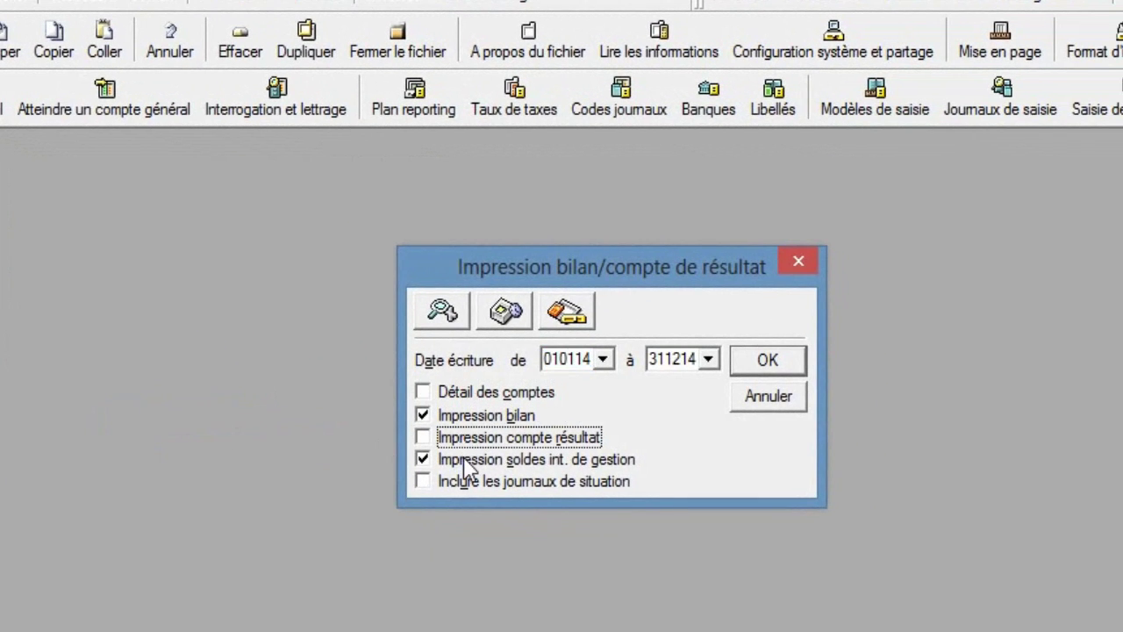
{"action": "left_click", "coordinate": [465, 460]}
{"action": "left_click", "coordinate": [824, 377]}
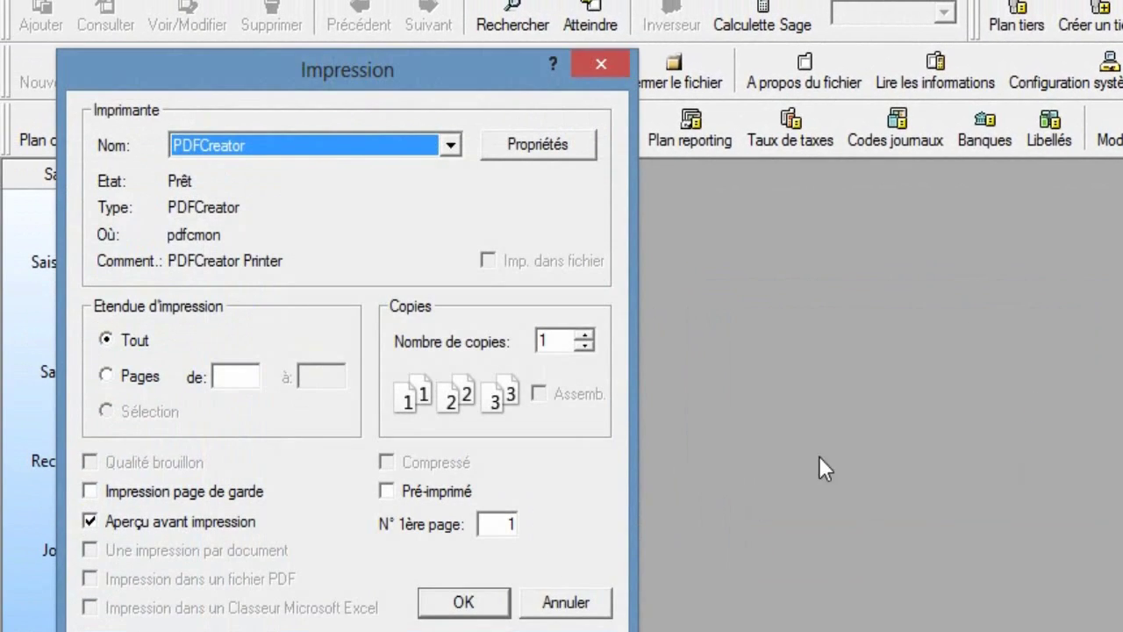
{"action": "left_click", "coordinate": [321, 586]}
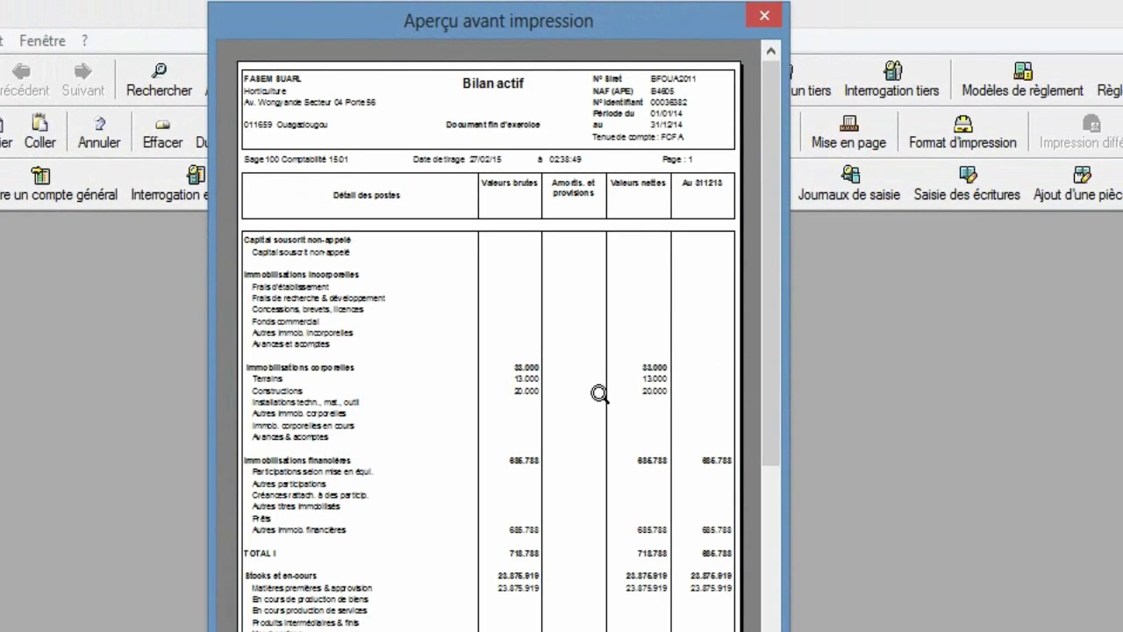
Enlarge the Bilan actif preview to examine the fixed asset lines, and close the preview
{"action": "left_click", "coordinate": [598, 393]}
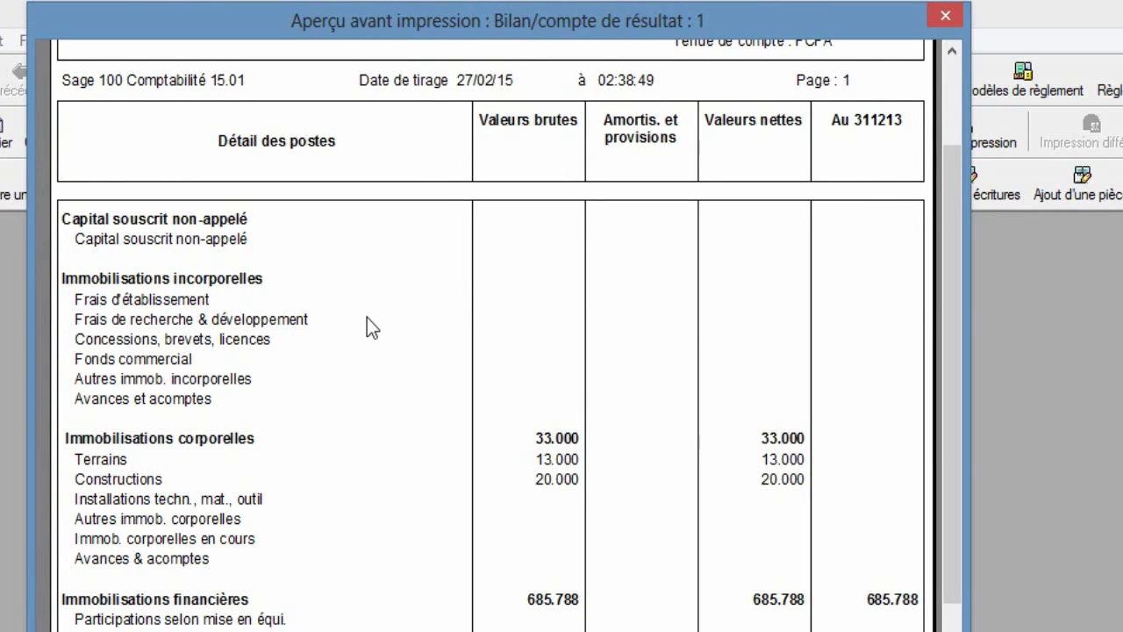
{"action": "left_click", "coordinate": [487, 355]}
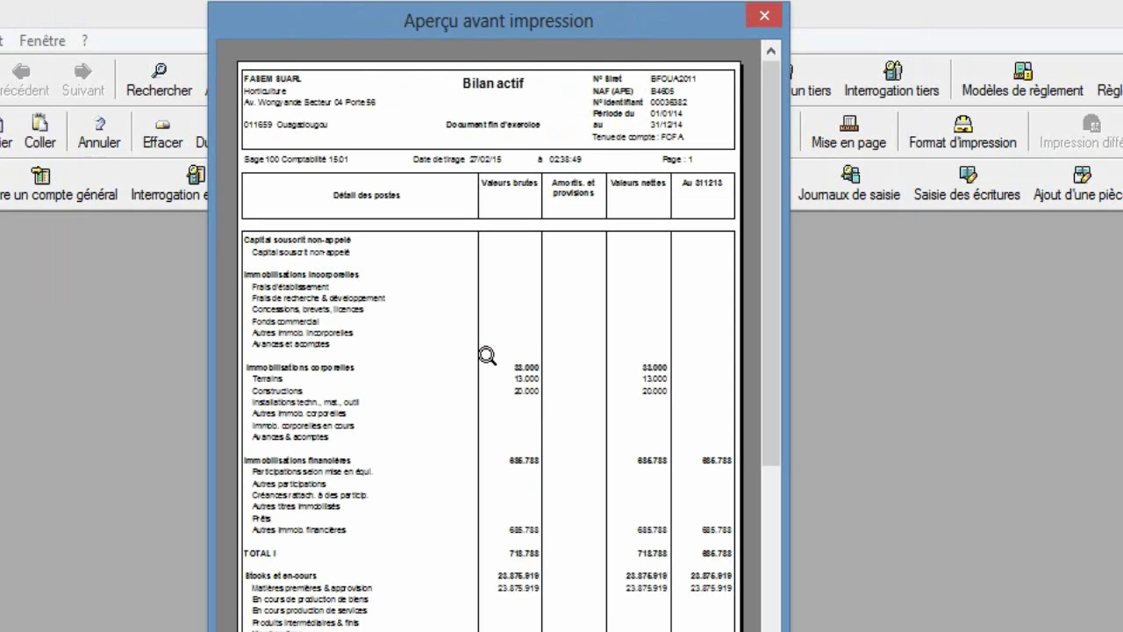
{"action": "left_click", "coordinate": [757, 21]}
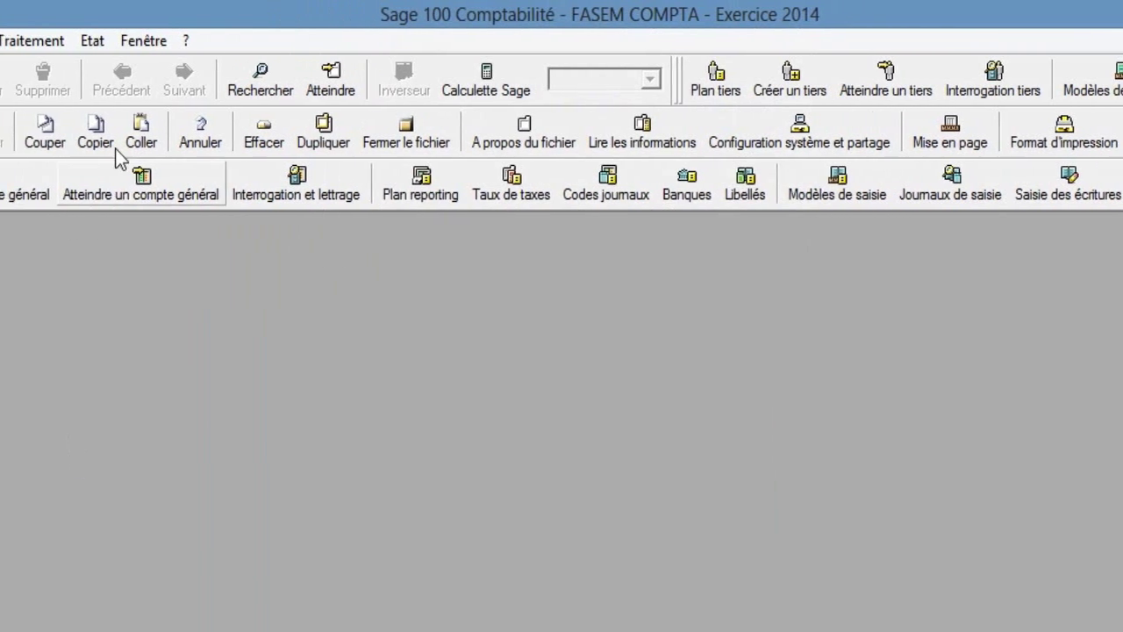
Preview the complete Balance des comptes for accounts 1 to 8, examine the account balances, and close the preview
{"action": "left_click", "coordinate": [291, 38]}
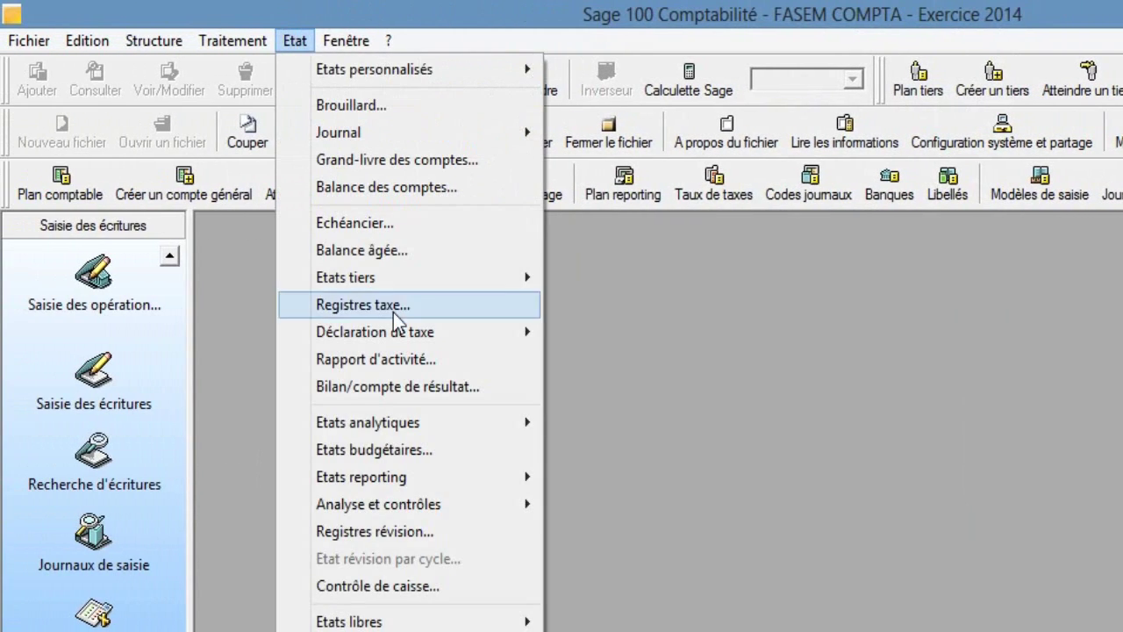
{"action": "mouse_move", "coordinate": [399, 332]}
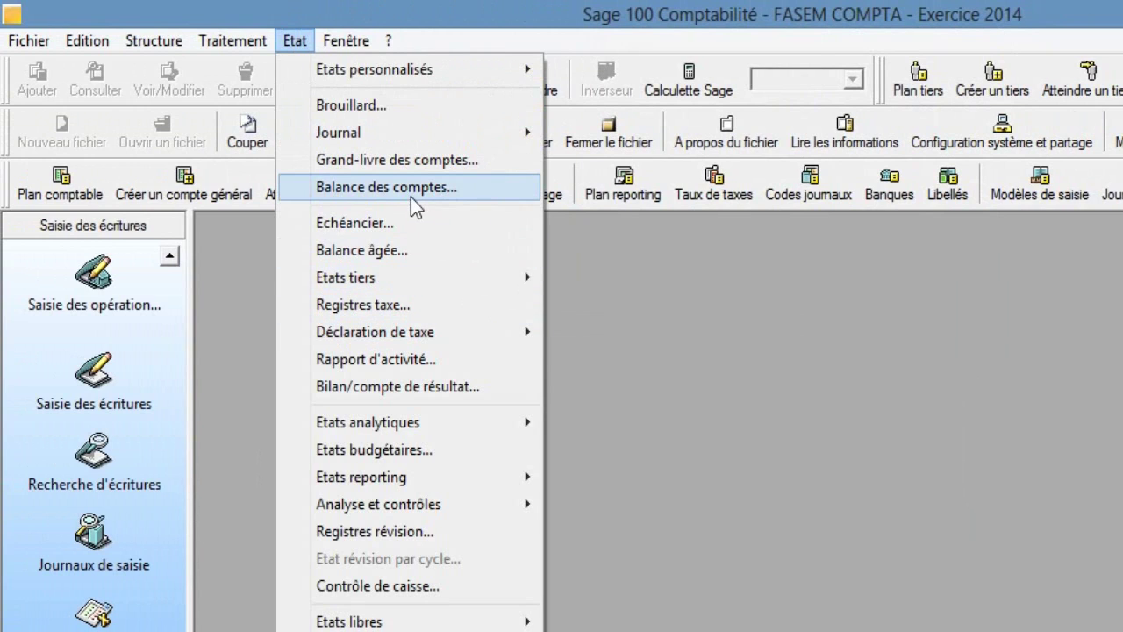
{"action": "left_click", "coordinate": [409, 193]}
{"action": "left_click", "coordinate": [805, 425]}
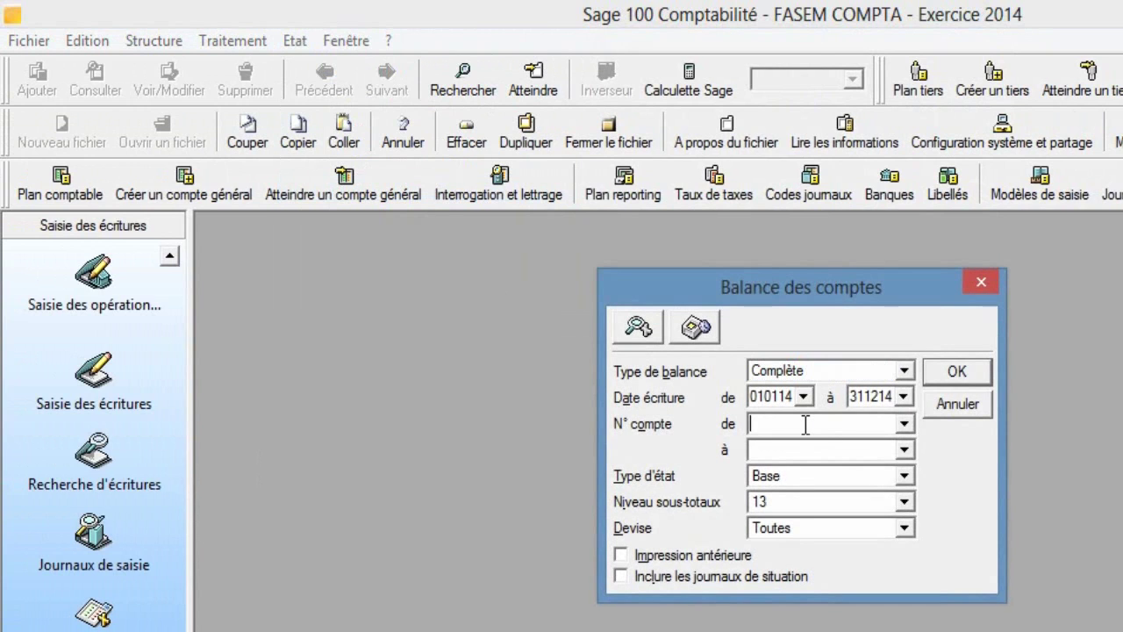
{"action": "type", "text": "1"}
{"action": "key", "text": "Tab"}
{"action": "type", "text": "8"}
{"action": "left_click", "coordinate": [954, 376]}
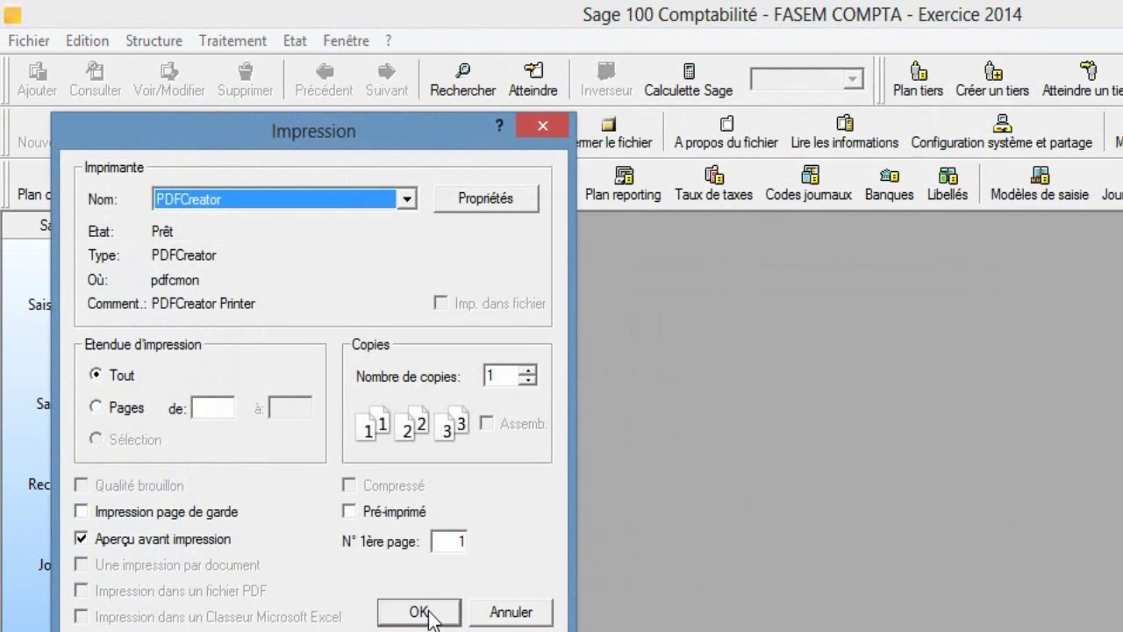
{"action": "left_click", "coordinate": [403, 613]}
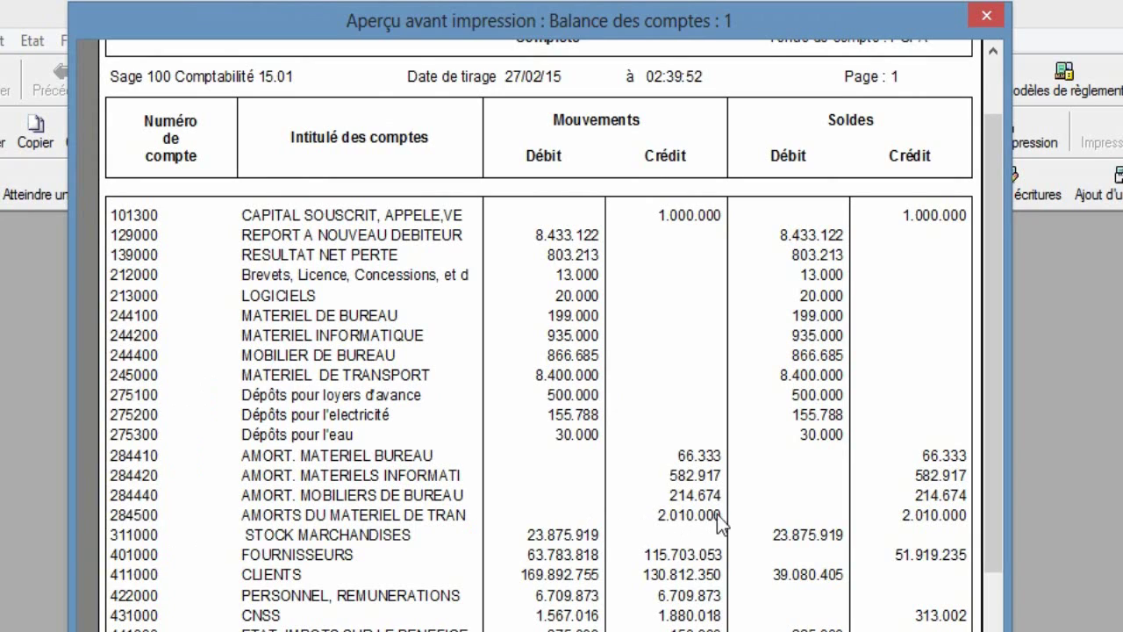
{"action": "left_click", "coordinate": [987, 18]}
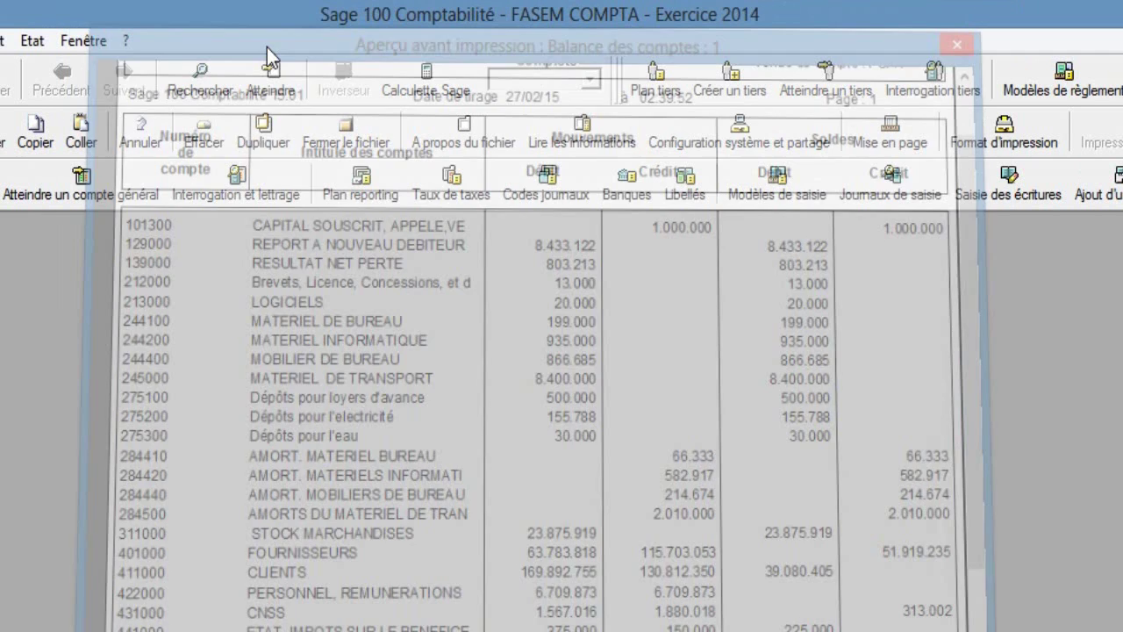
Preview the bilan again without details, compte résultat or soldes int. de gestion, check the Immobilisations corporelles lines, and close it
{"action": "left_click", "coordinate": [32, 42]}
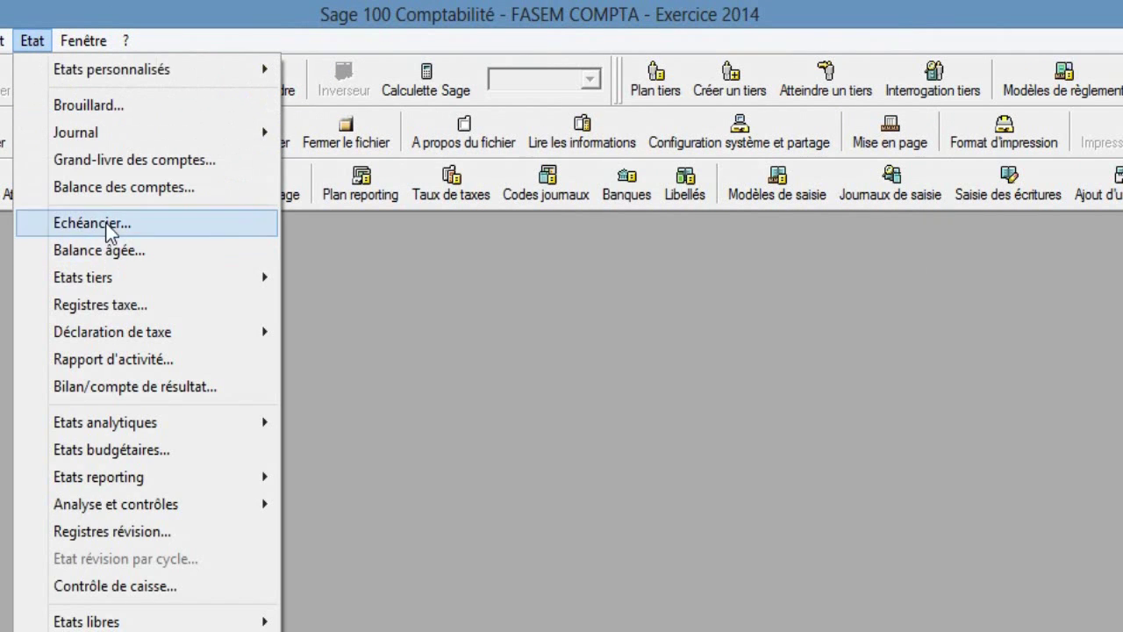
{"action": "left_click", "coordinate": [130, 395]}
{"action": "left_click", "coordinate": [446, 452]}
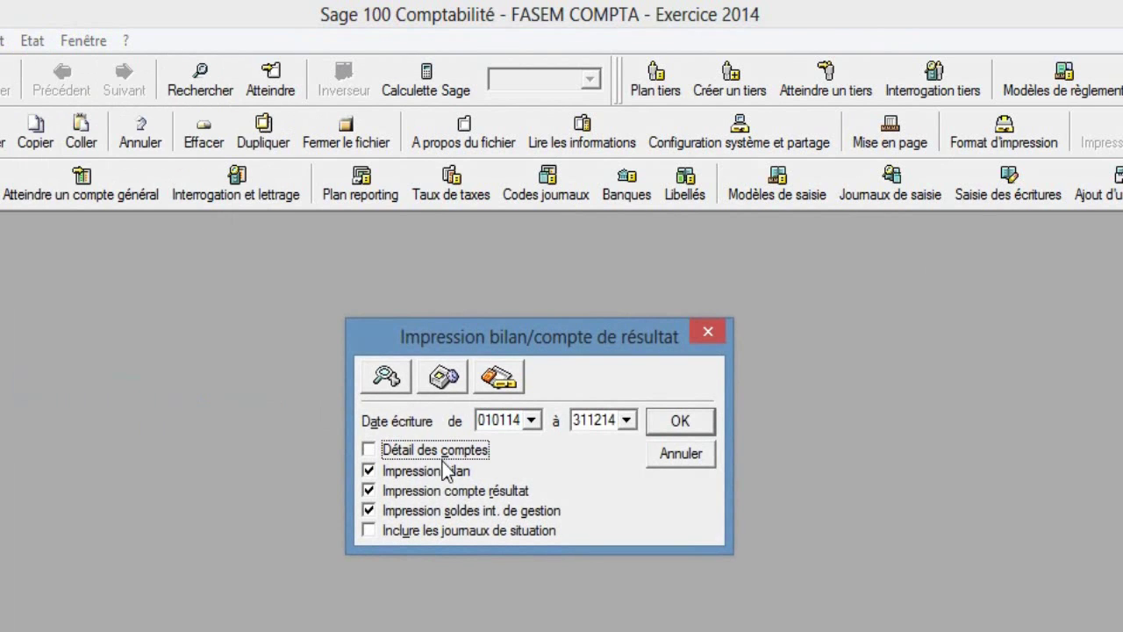
{"action": "left_click", "coordinate": [430, 493]}
{"action": "left_click", "coordinate": [434, 513]}
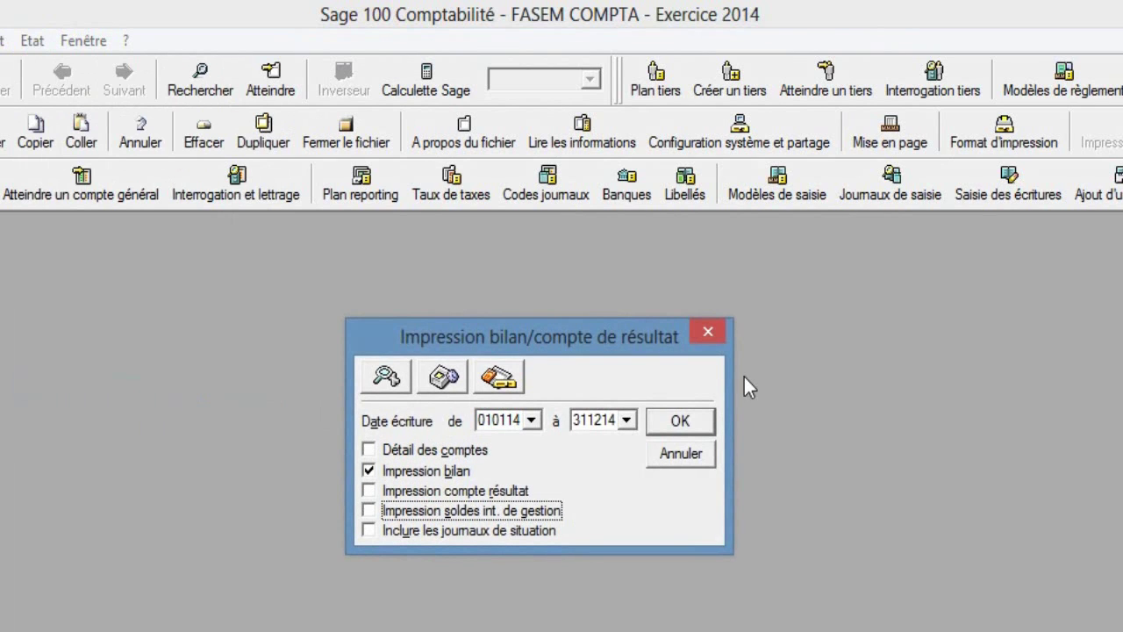
{"action": "left_click", "coordinate": [691, 423]}
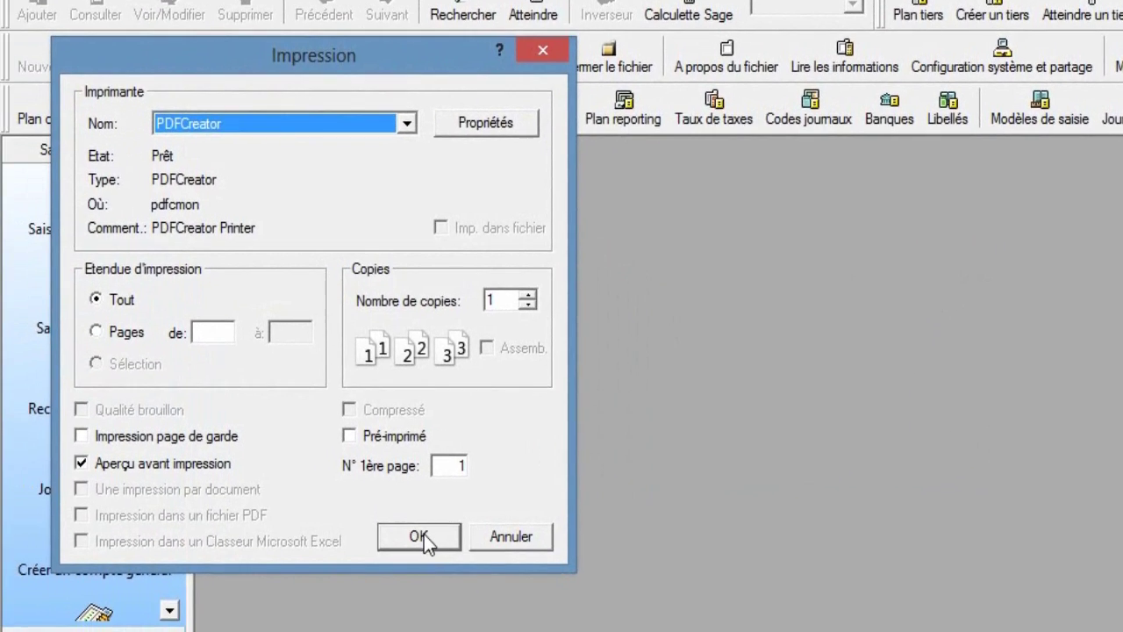
{"action": "left_click", "coordinate": [391, 546]}
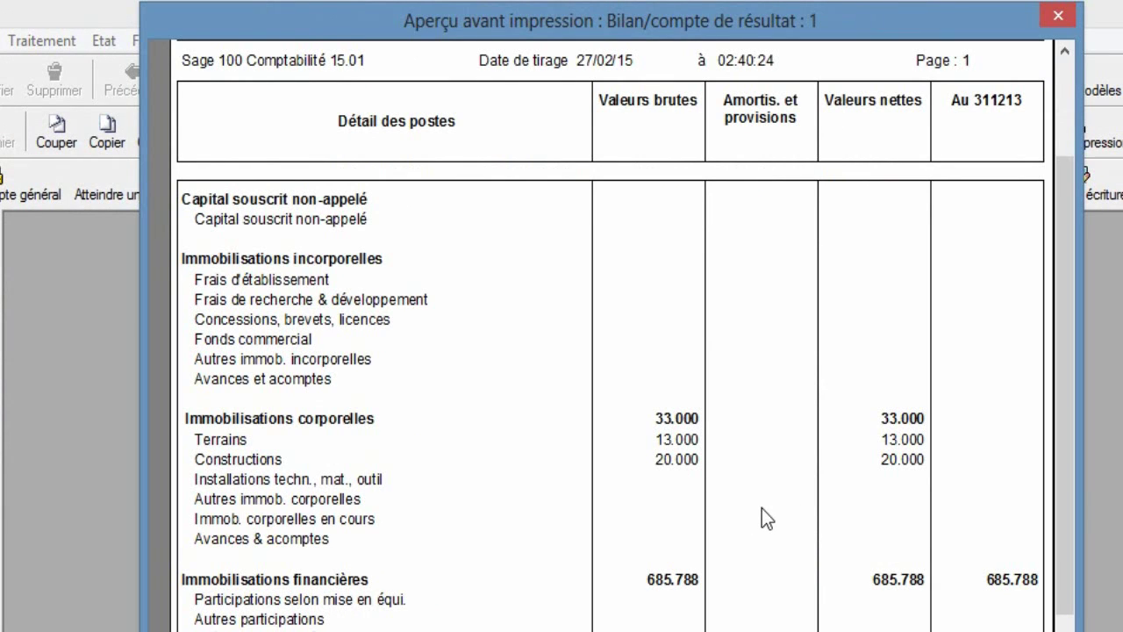
{"action": "left_click", "coordinate": [1057, 15]}
Restrict the Bilan/compte de résultat printout to Impression bilan and open its BCR settings
{"action": "left_click", "coordinate": [104, 43]}
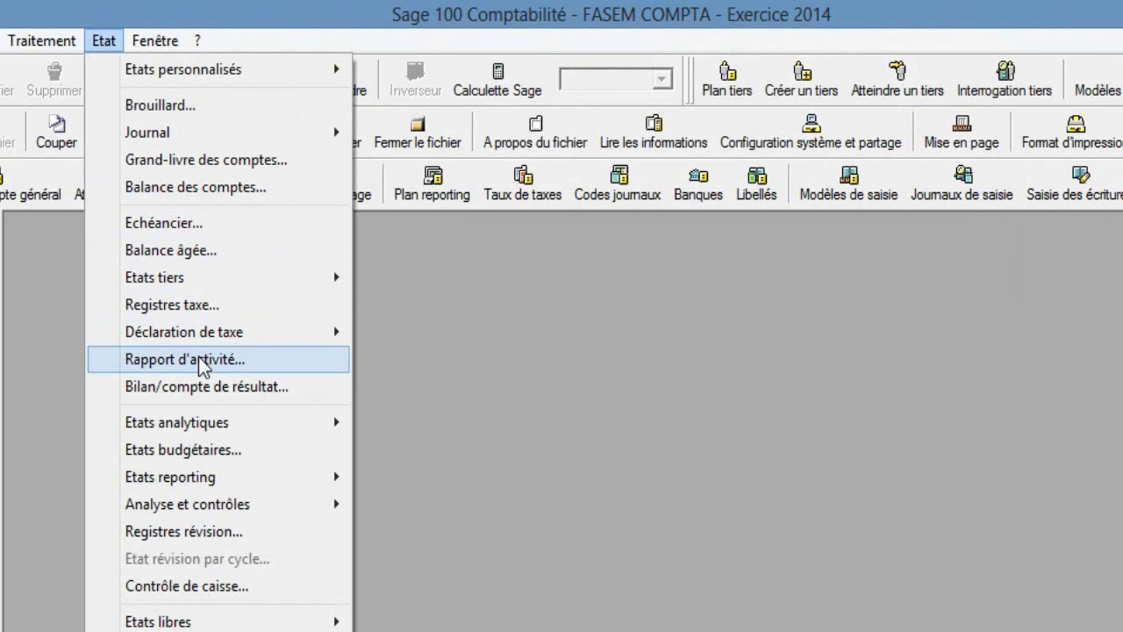
{"action": "left_click", "coordinate": [205, 387]}
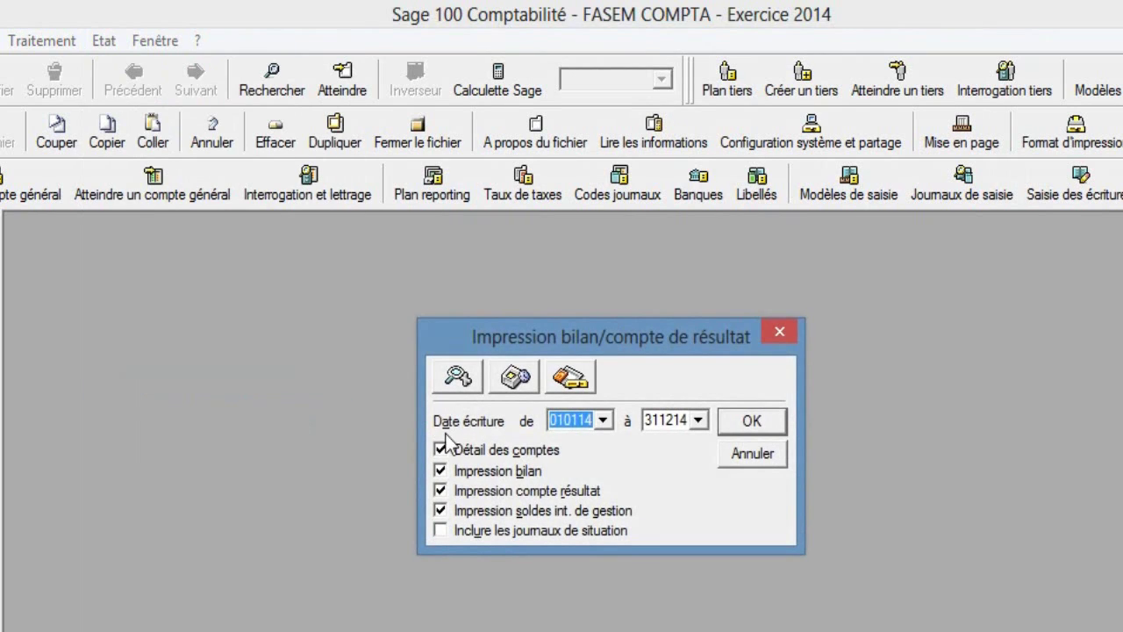
{"action": "left_click", "coordinate": [471, 450]}
{"action": "left_click", "coordinate": [472, 492]}
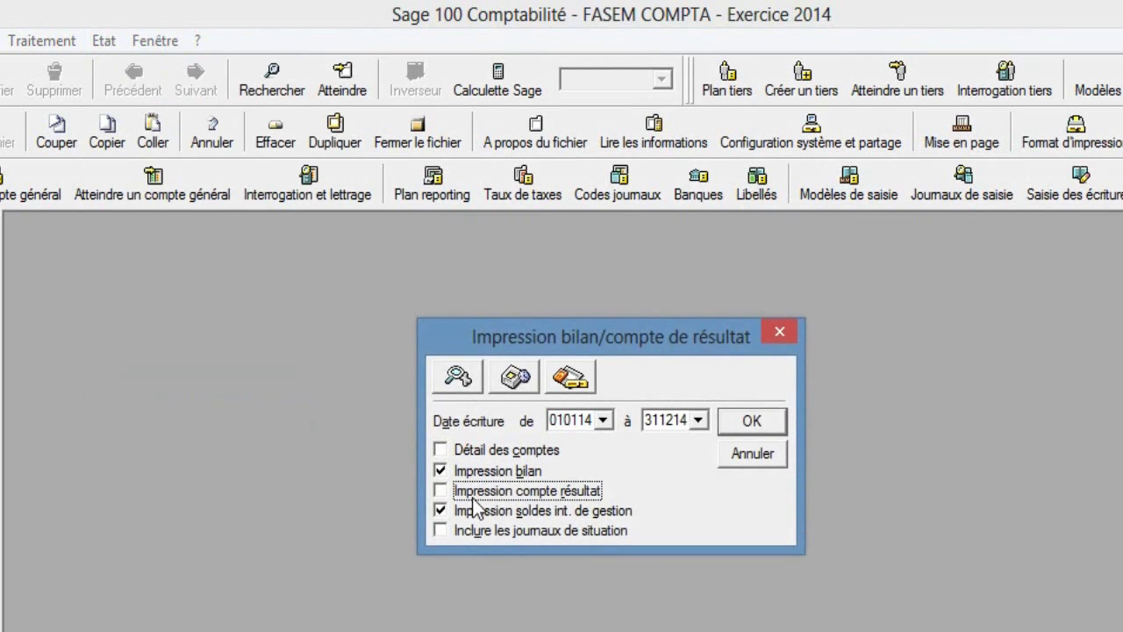
{"action": "left_click", "coordinate": [473, 511]}
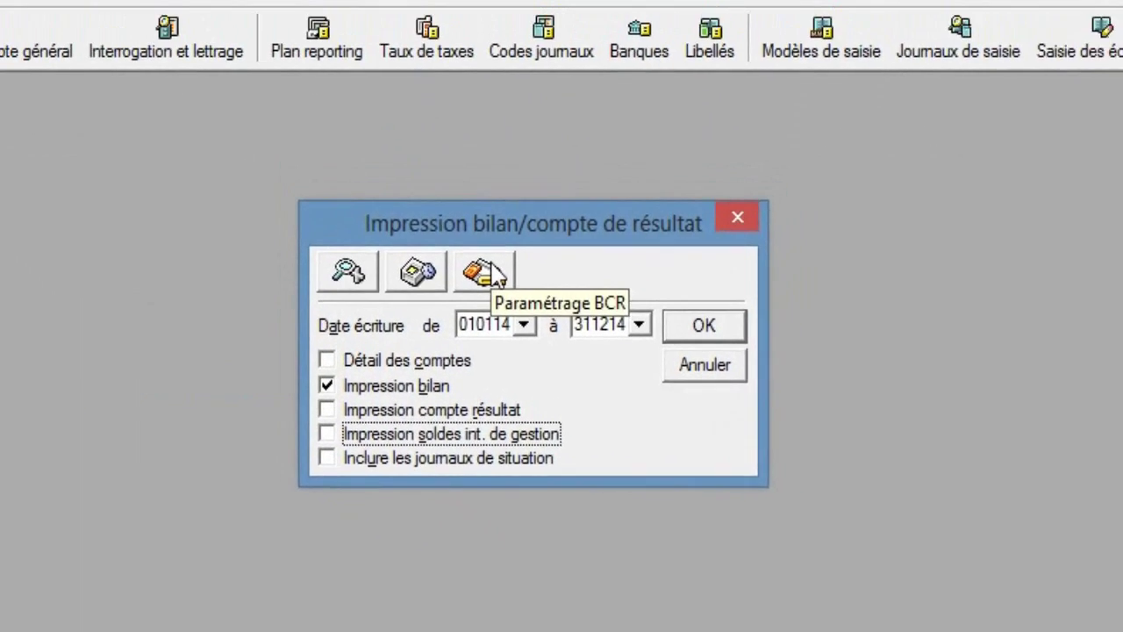
{"action": "left_click", "coordinate": [570, 378]}
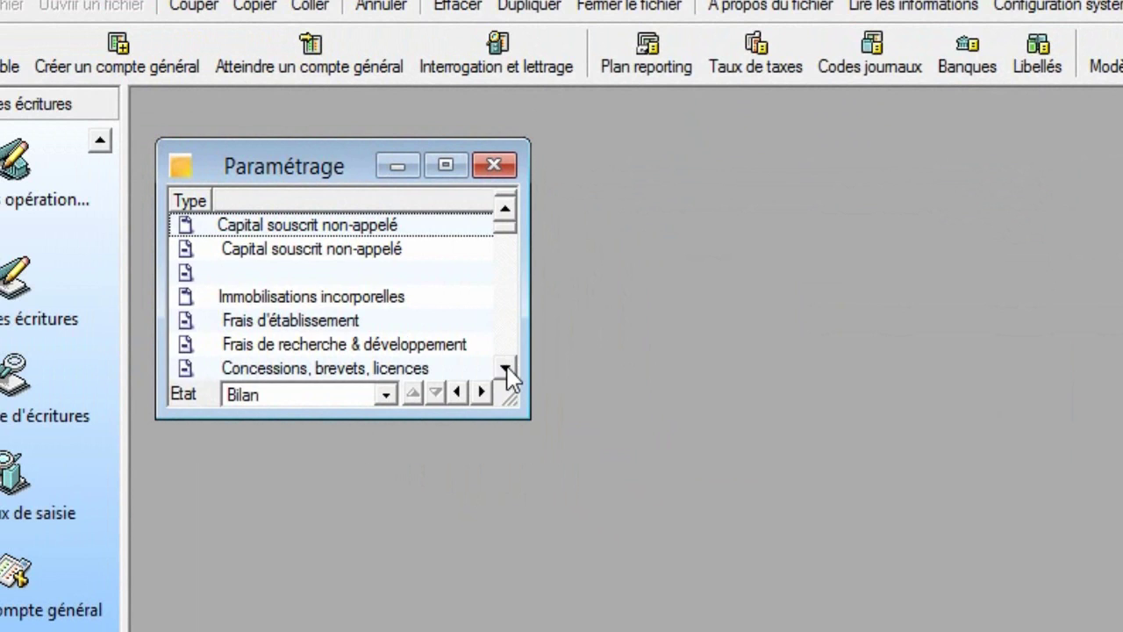
Add a Borne solde rubric to the Bilan layout at the blank line below Avances & acomptes in Immobilisations corporelles
{"action": "left_click", "coordinate": [505, 369]}
{"action": "left_click", "coordinate": [505, 368]}
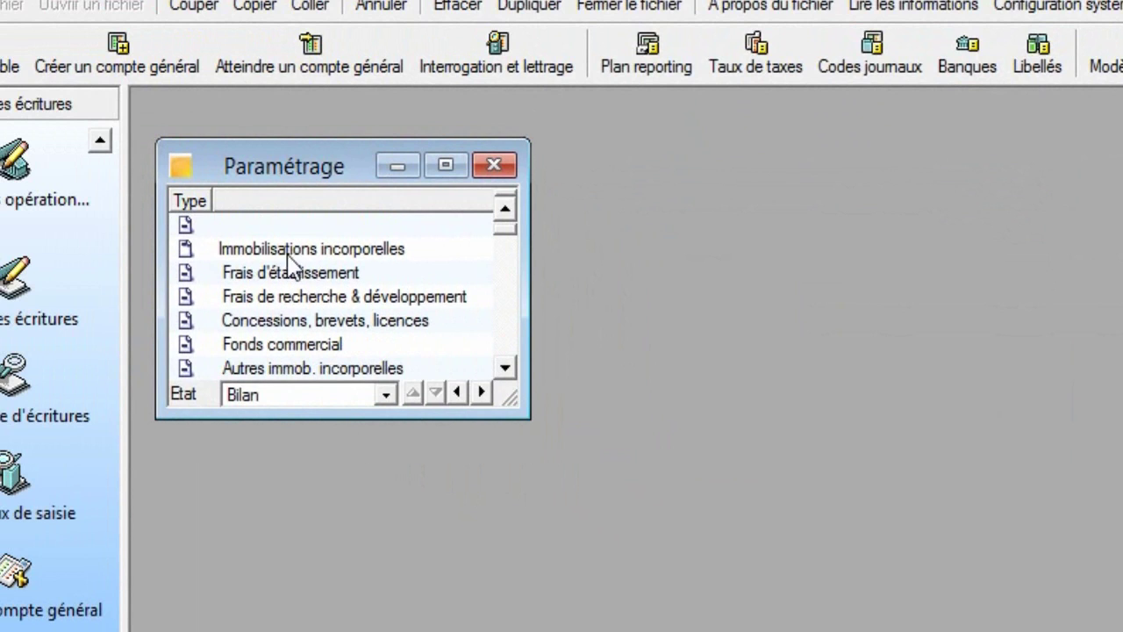
{"action": "left_click", "coordinate": [505, 369]}
{"action": "left_click", "coordinate": [505, 369]}
{"action": "left_click", "coordinate": [505, 369]}
{"action": "left_click", "coordinate": [506, 368]}
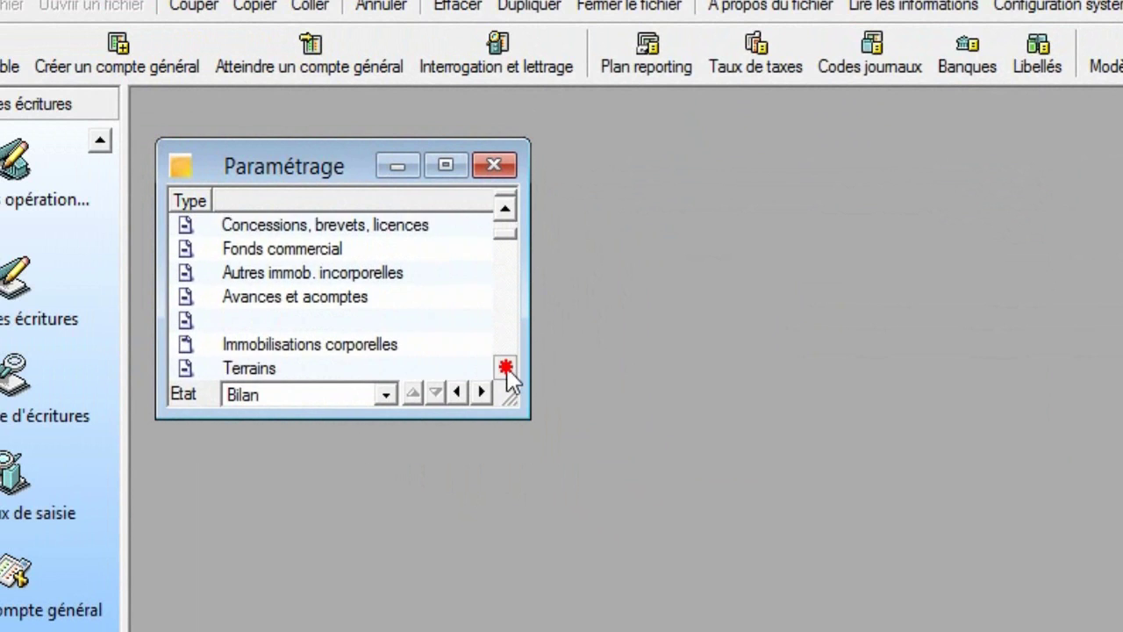
{"action": "left_click", "coordinate": [505, 368]}
{"action": "left_click", "coordinate": [505, 369]}
{"action": "left_click", "coordinate": [505, 368]}
{"action": "left_click", "coordinate": [506, 368]}
{"action": "left_click", "coordinate": [505, 368]}
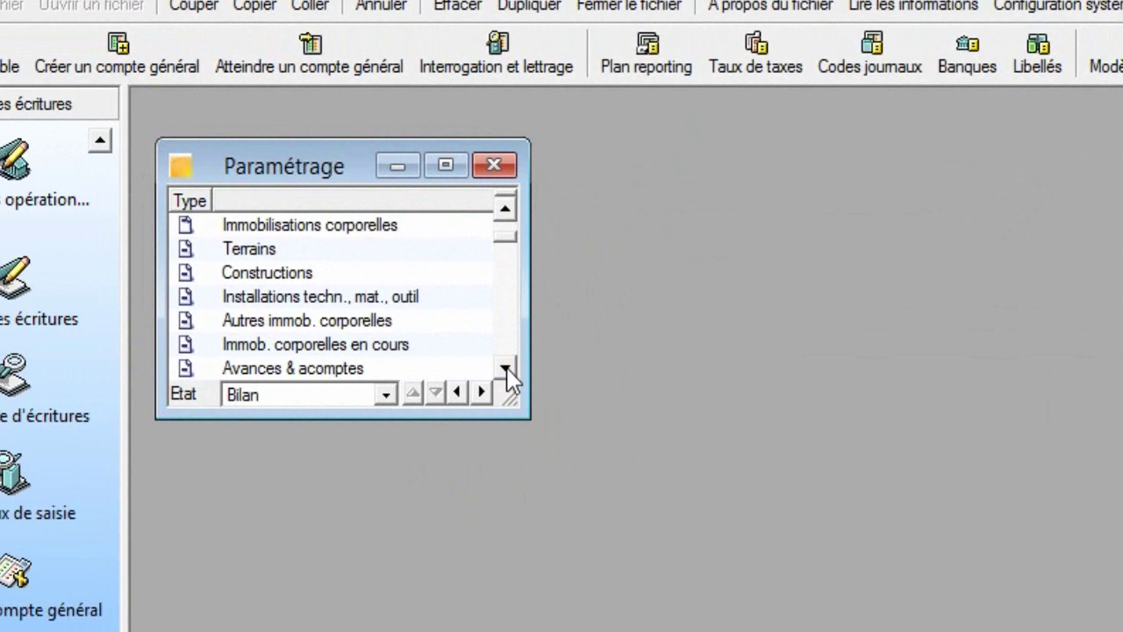
{"action": "left_click", "coordinate": [506, 368]}
{"action": "left_click", "coordinate": [331, 373]}
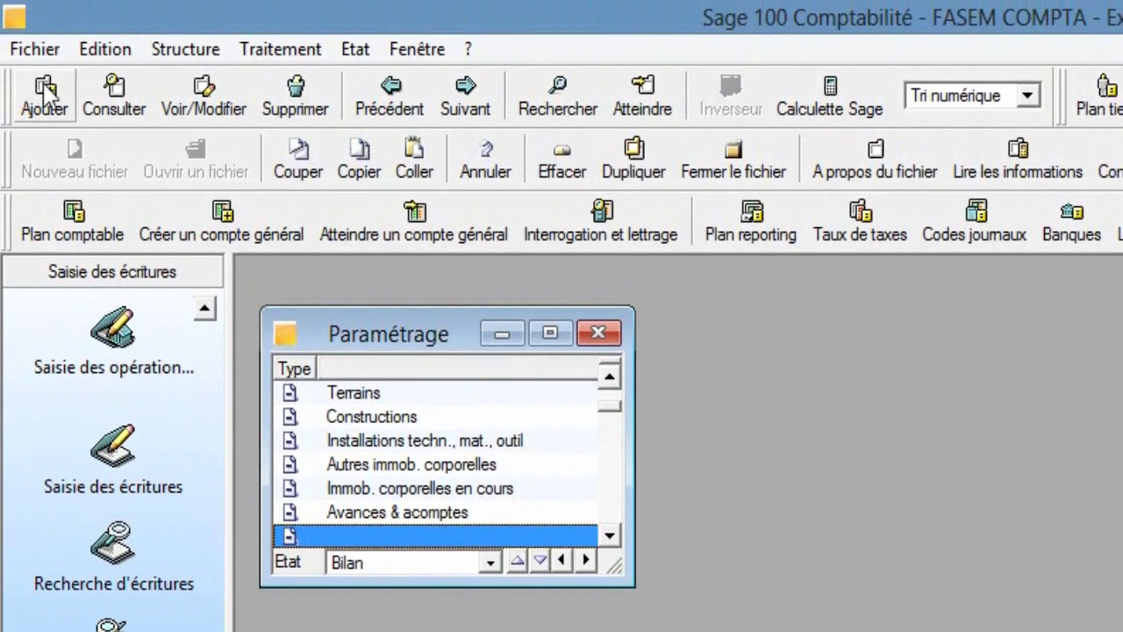
{"action": "left_click", "coordinate": [40, 92]}
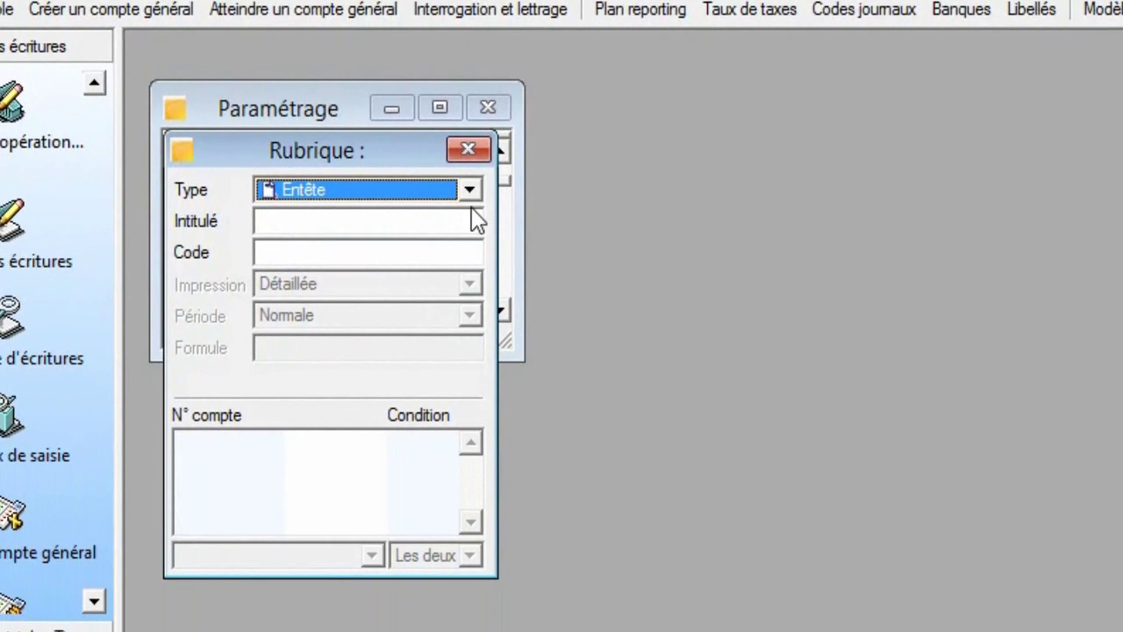
{"action": "left_click", "coordinate": [554, 363]}
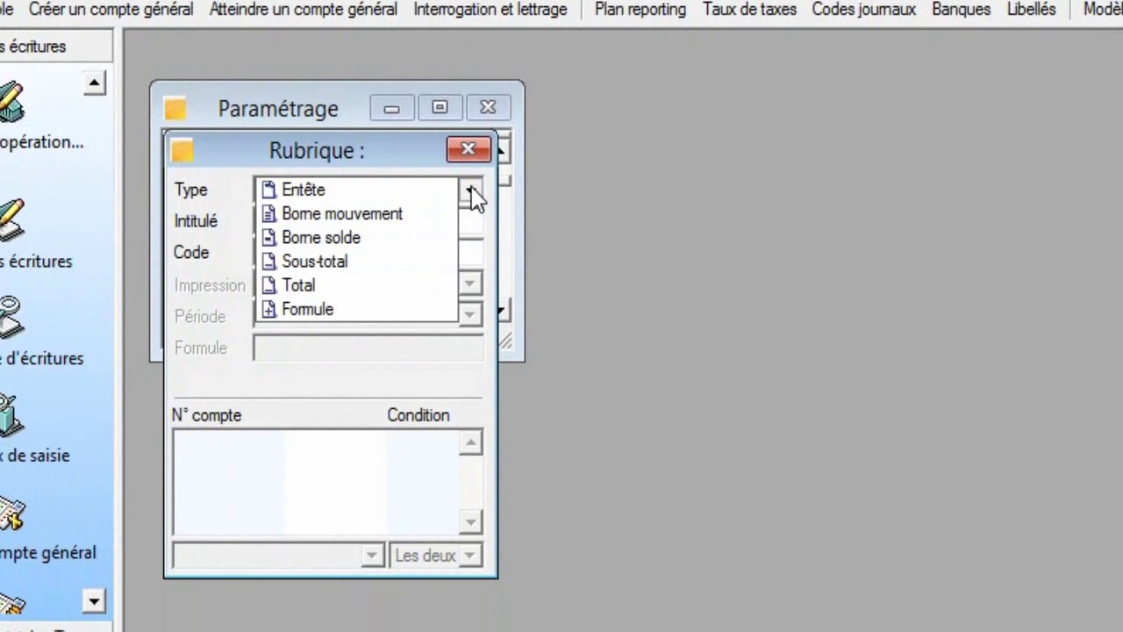
{"action": "left_click", "coordinate": [396, 237]}
Title the new Borne solde rubric Matériel de transport
{"action": "left_click", "coordinate": [383, 225]}
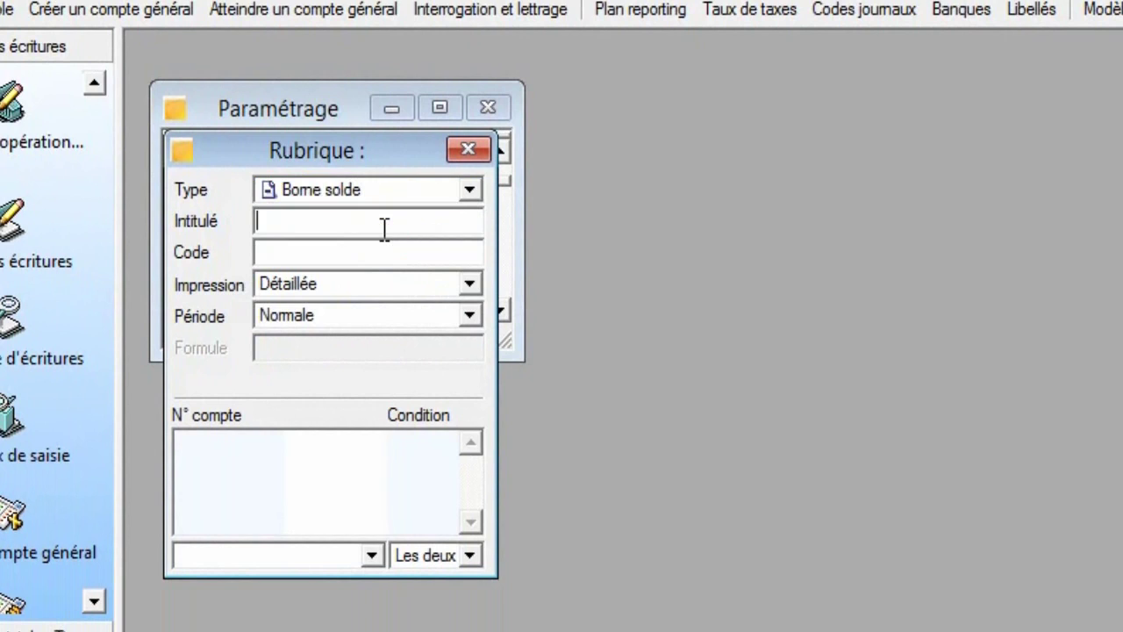
{"action": "type", "text": "M"}
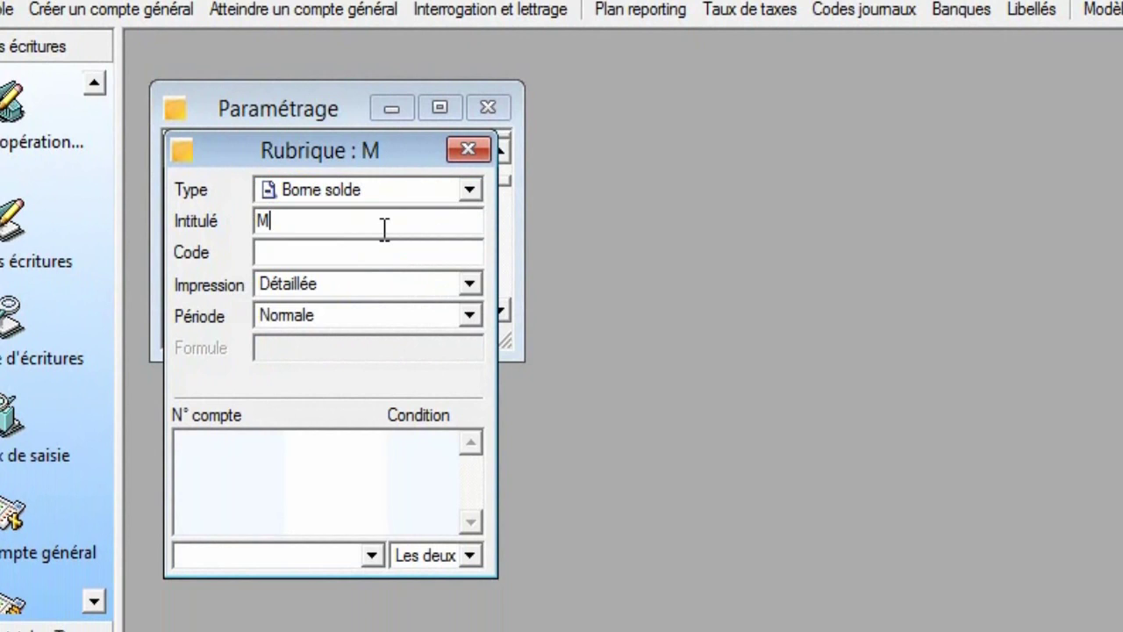
{"action": "type", "text": "z"}
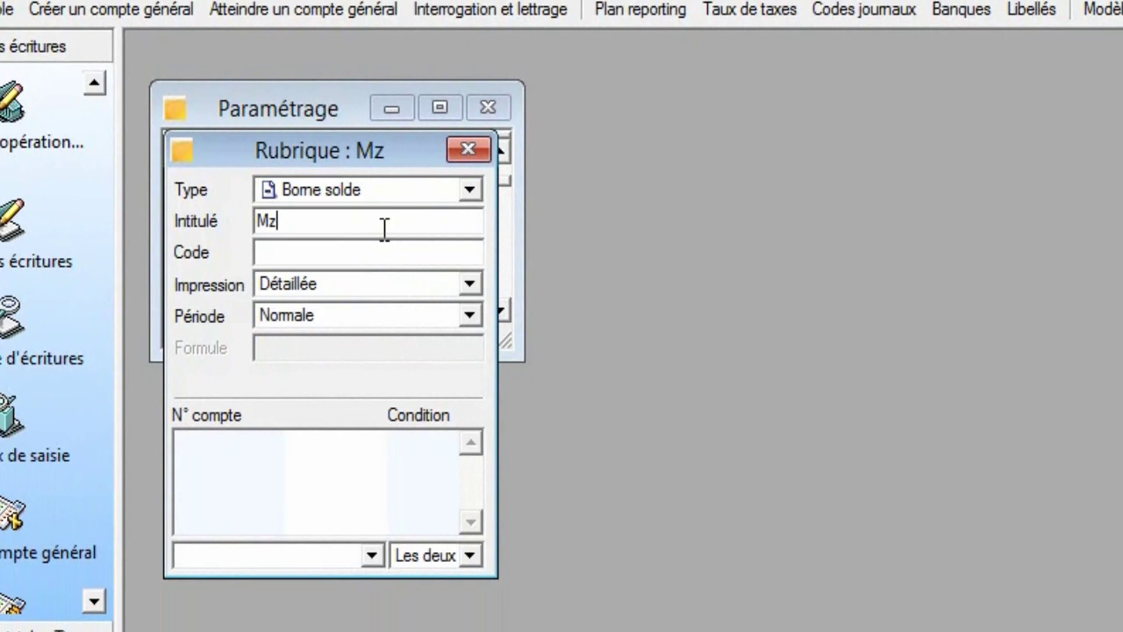
{"action": "key", "text": "BackSpace"}
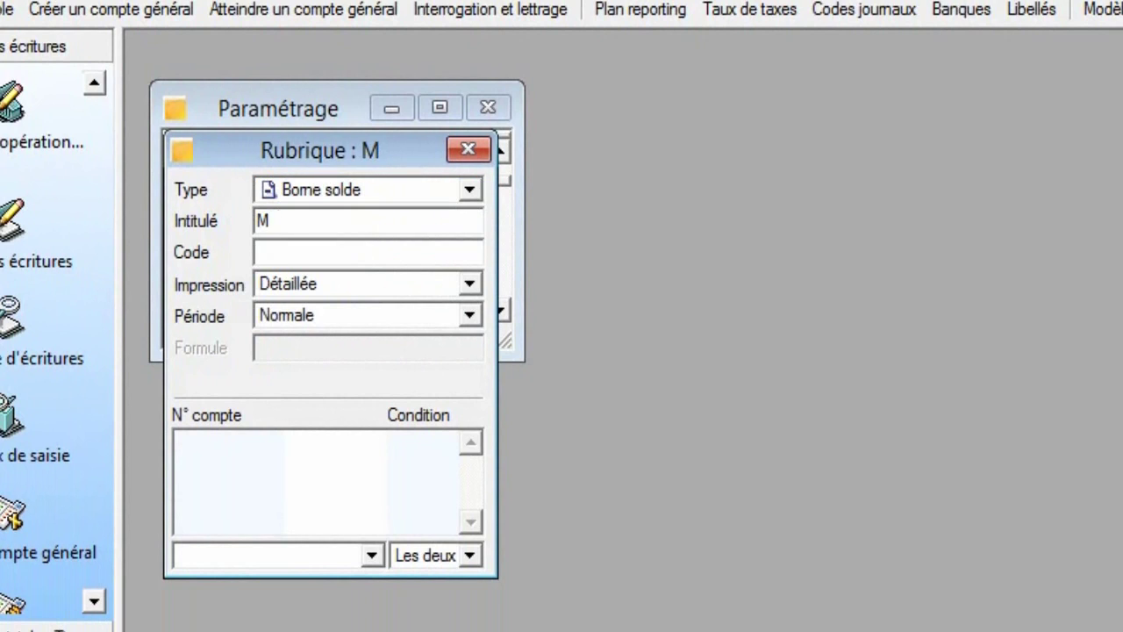
{"action": "type", "text": "atériel de"}
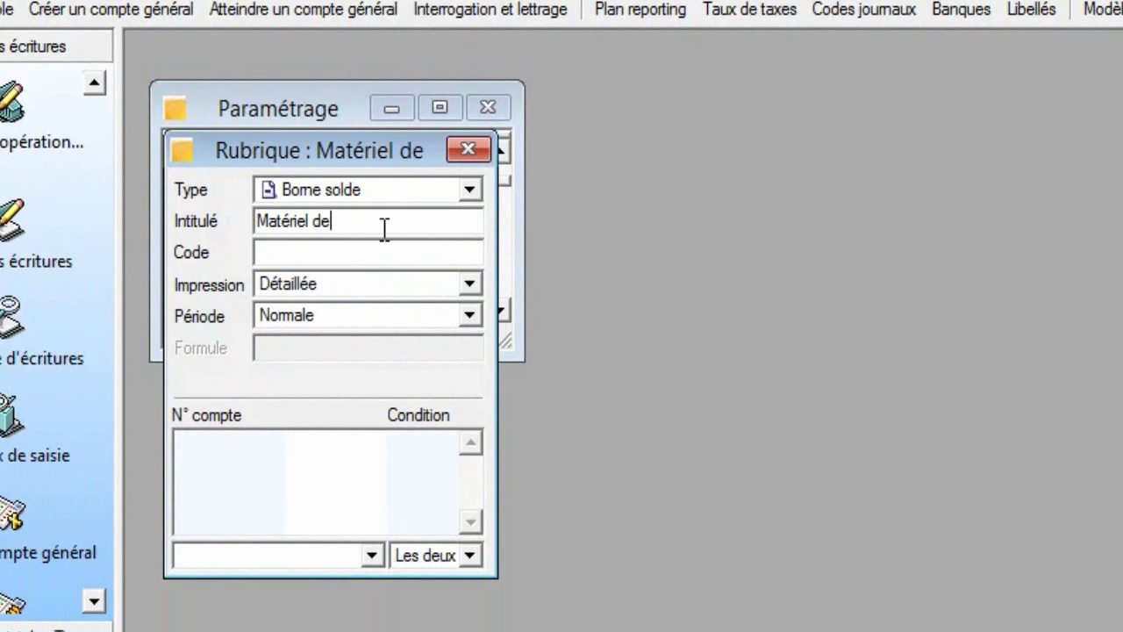
{"action": "type", "text": " transport"}
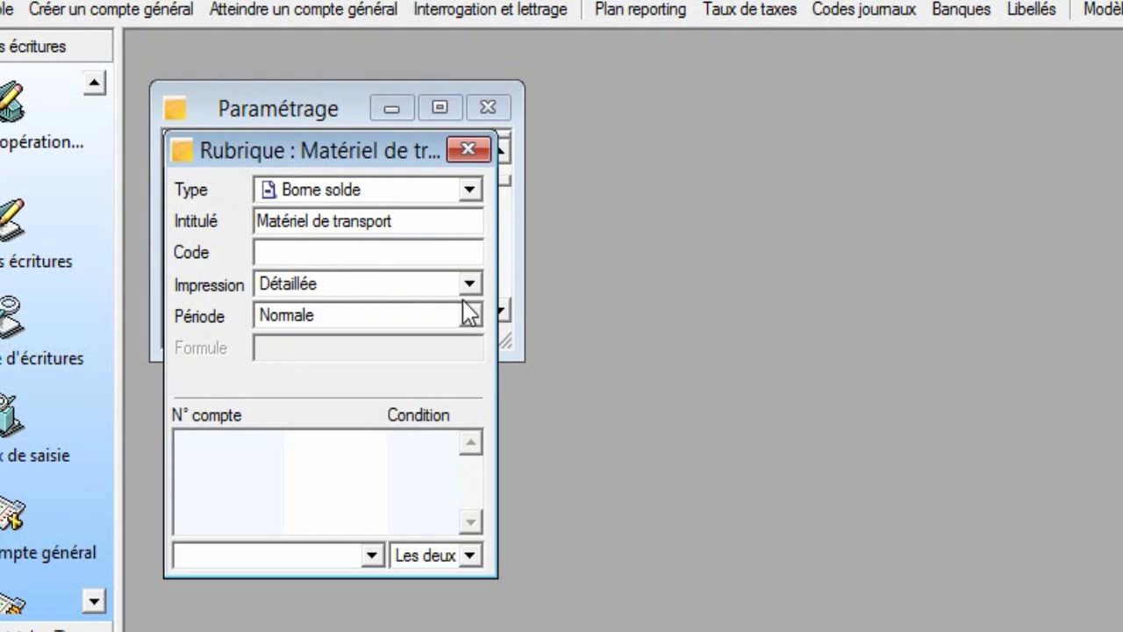
Add account 245000 to the Matériel de transport rubric, keeping the condition Les deux
{"action": "left_click", "coordinate": [291, 546]}
{"action": "type", "text": "245"}
{"action": "left_click", "coordinate": [372, 554]}
{"action": "left_click", "coordinate": [372, 553]}
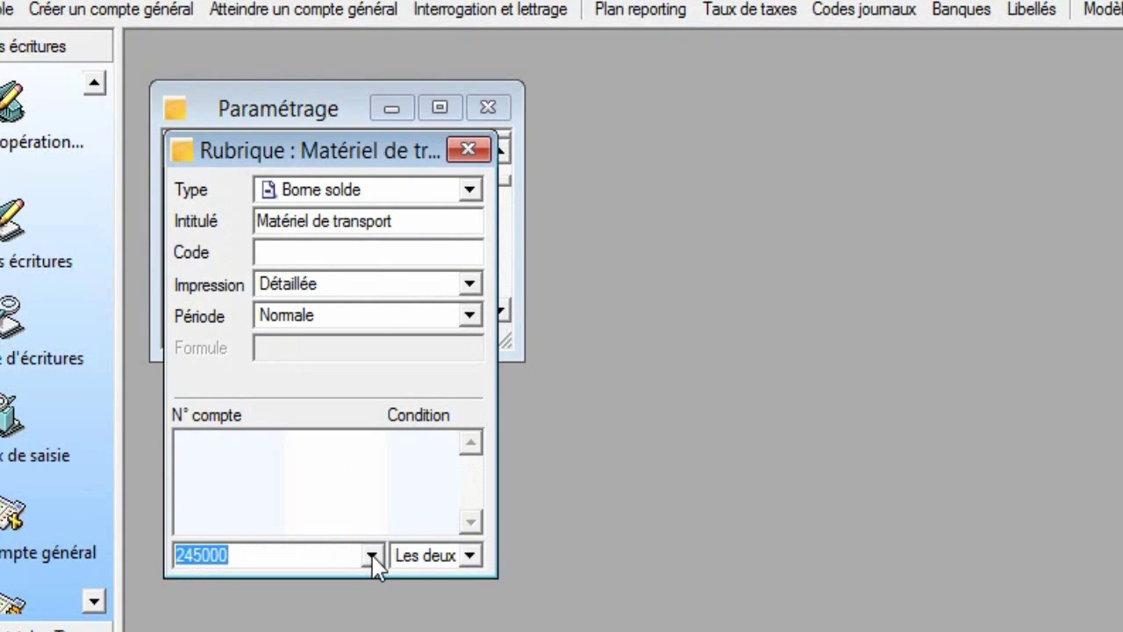
{"action": "key", "text": "Return"}
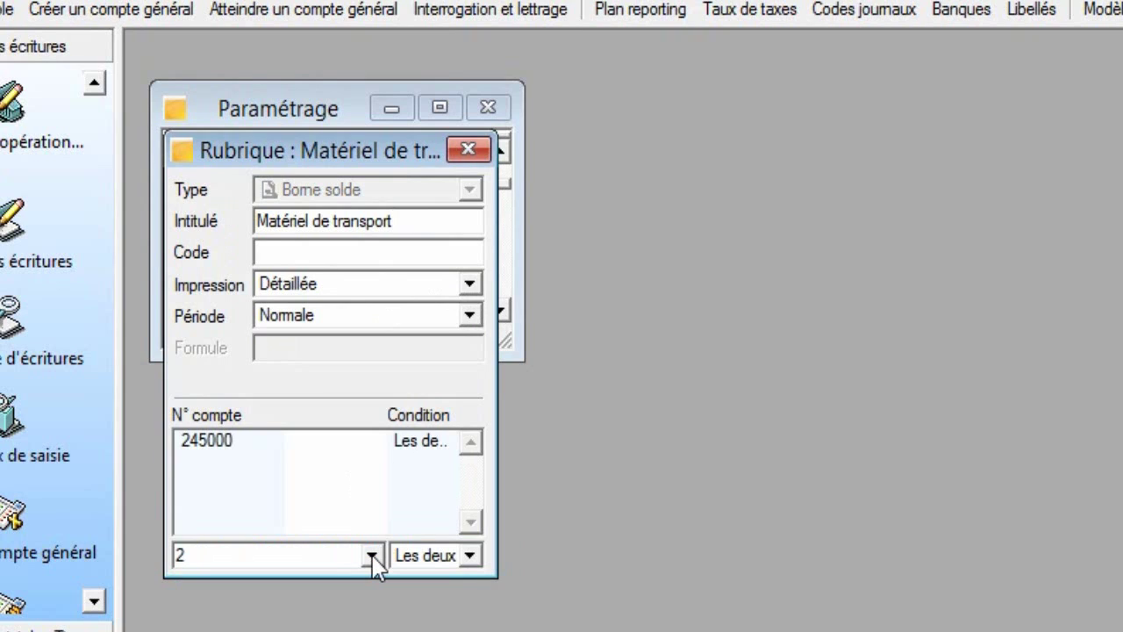
Add depreciation account 284500 to the Matériel de transport rubric with the condition Les deux, and close the rubric
{"action": "type", "text": "2845"}
{"action": "left_click", "coordinate": [371, 555]}
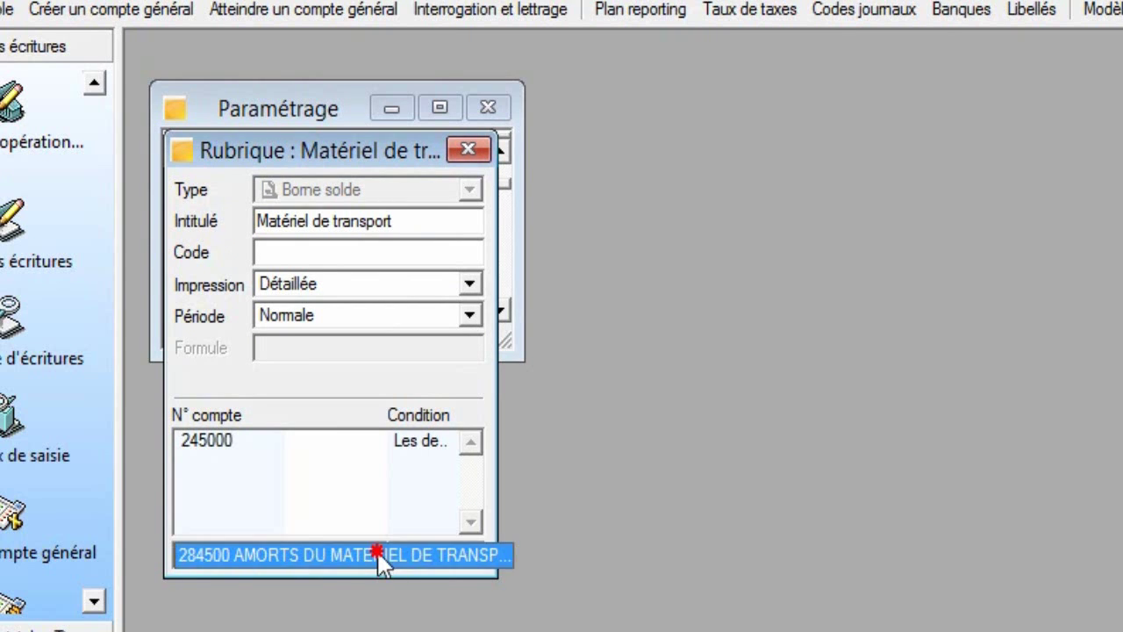
{"action": "left_click", "coordinate": [377, 551]}
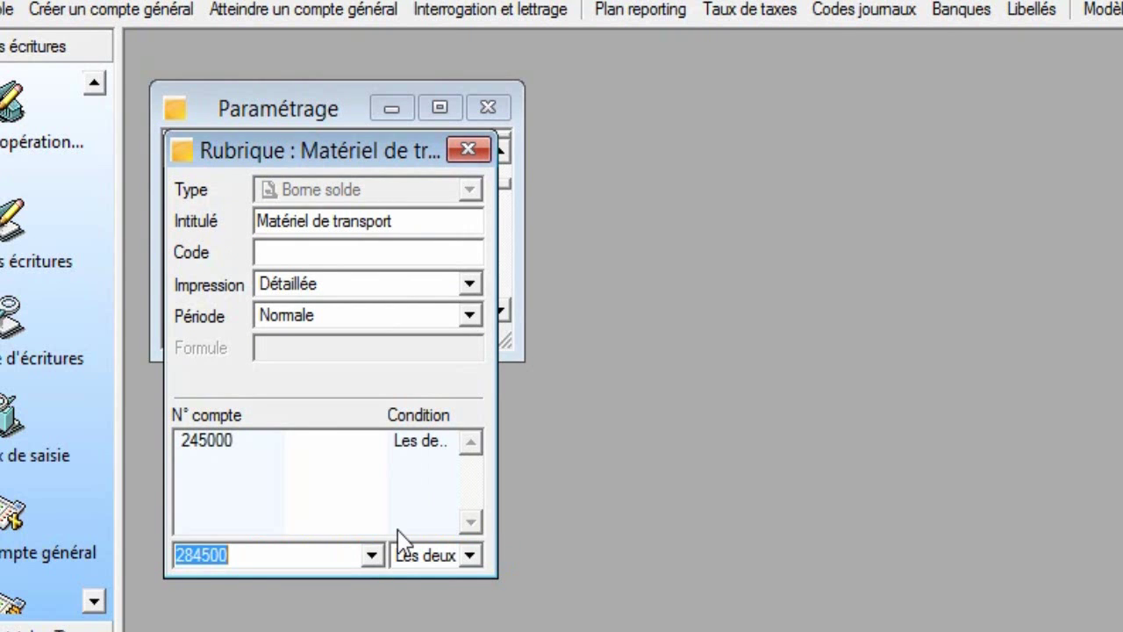
{"action": "key", "text": "Return"}
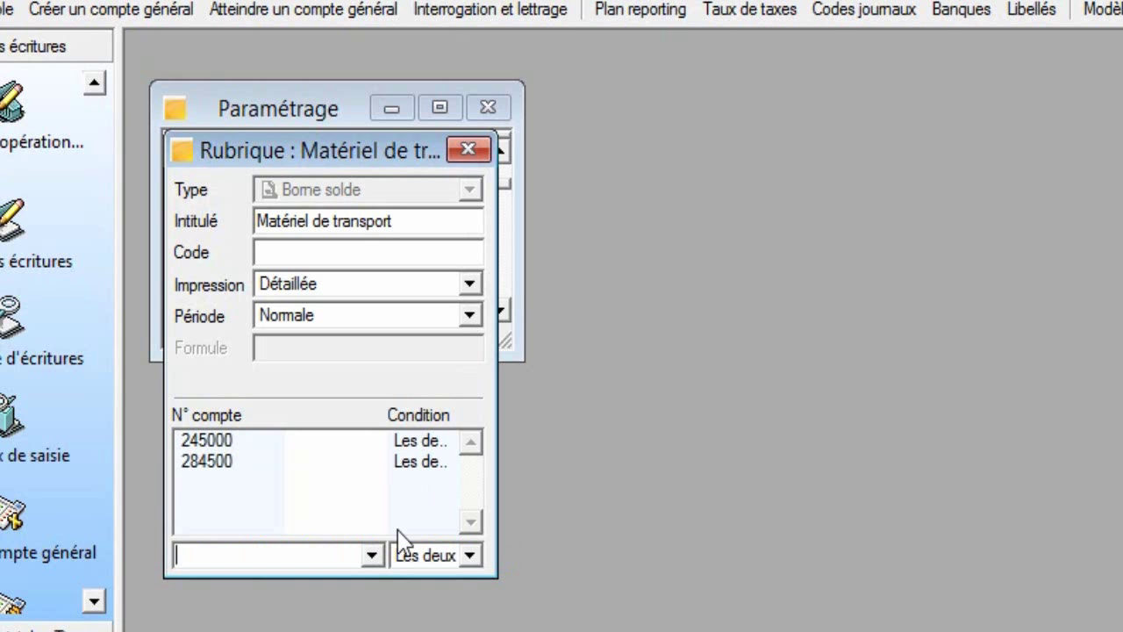
{"action": "right_click", "coordinate": [409, 493]}
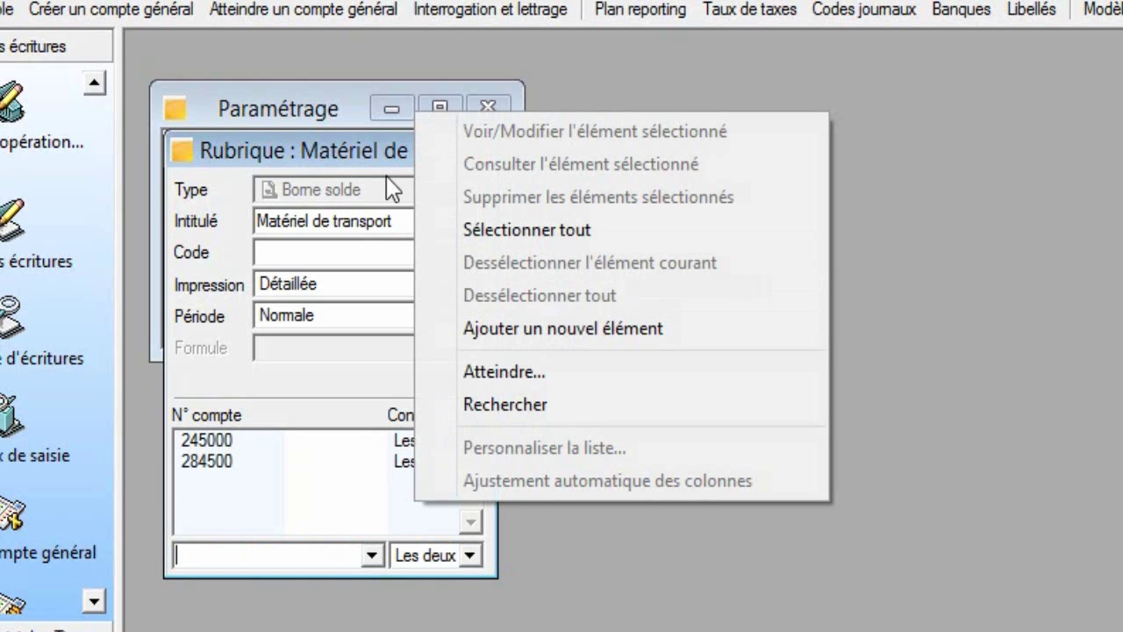
{"action": "left_click", "coordinate": [386, 149]}
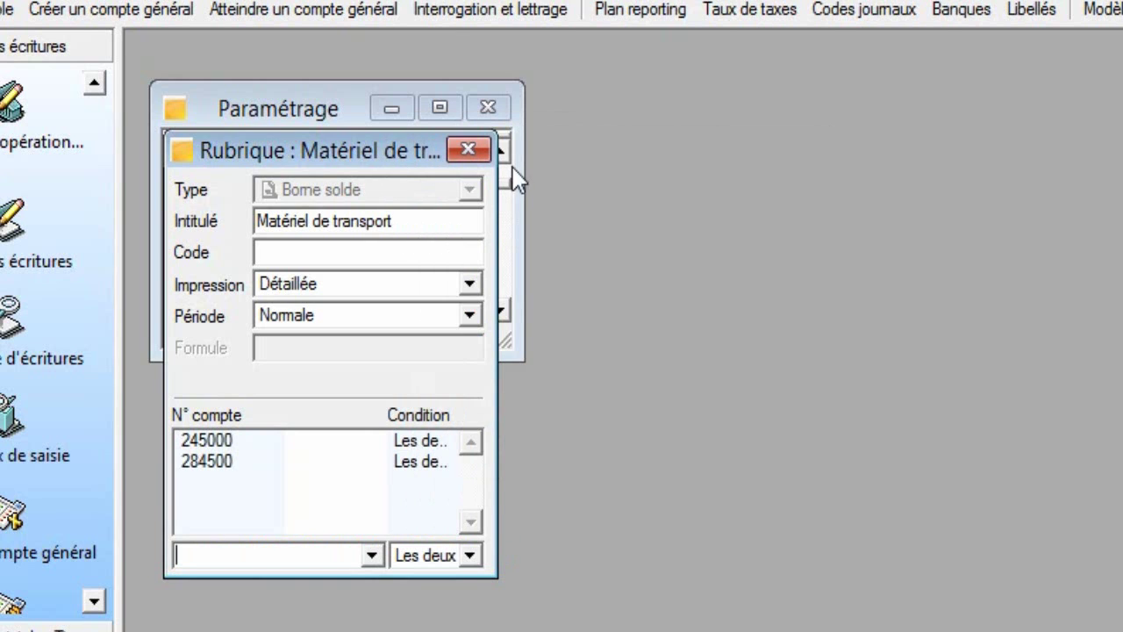
{"action": "left_click", "coordinate": [479, 150]}
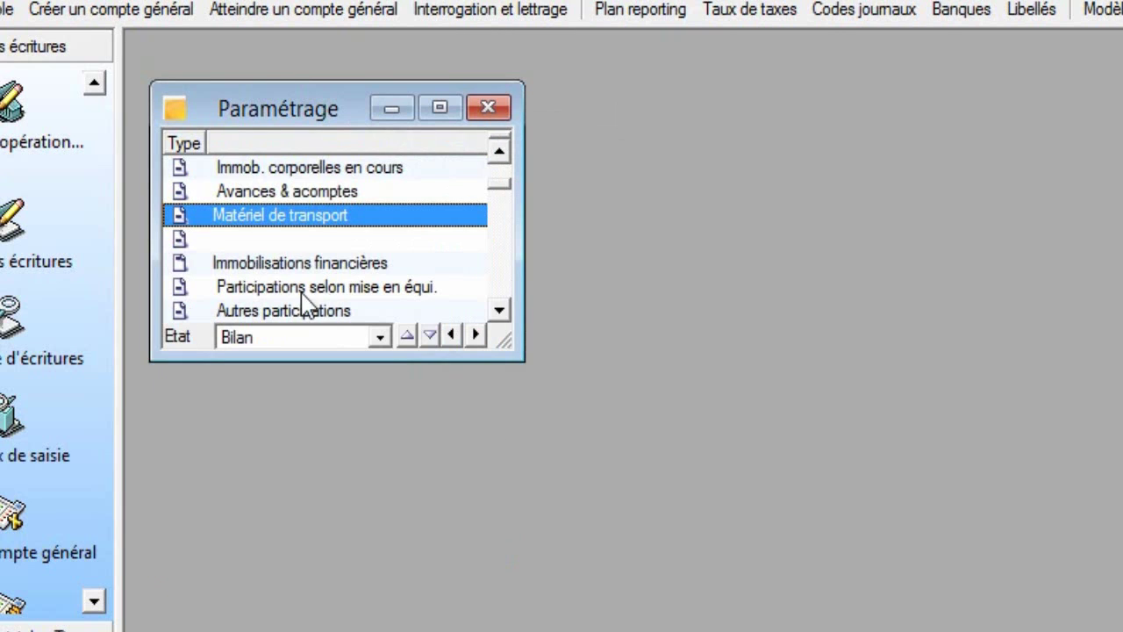
Move the Matériel de transport rubric up the Bilan list to directly below Installations techn., mat., outil
{"action": "left_click", "coordinate": [407, 337]}
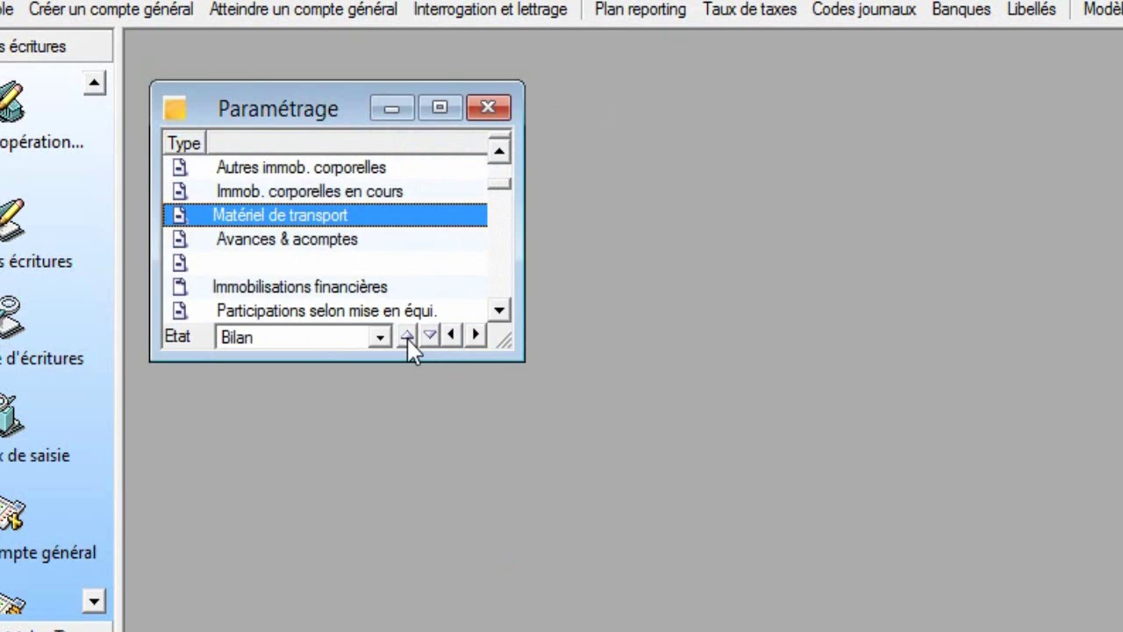
{"action": "left_click", "coordinate": [407, 337]}
{"action": "left_click", "coordinate": [407, 337]}
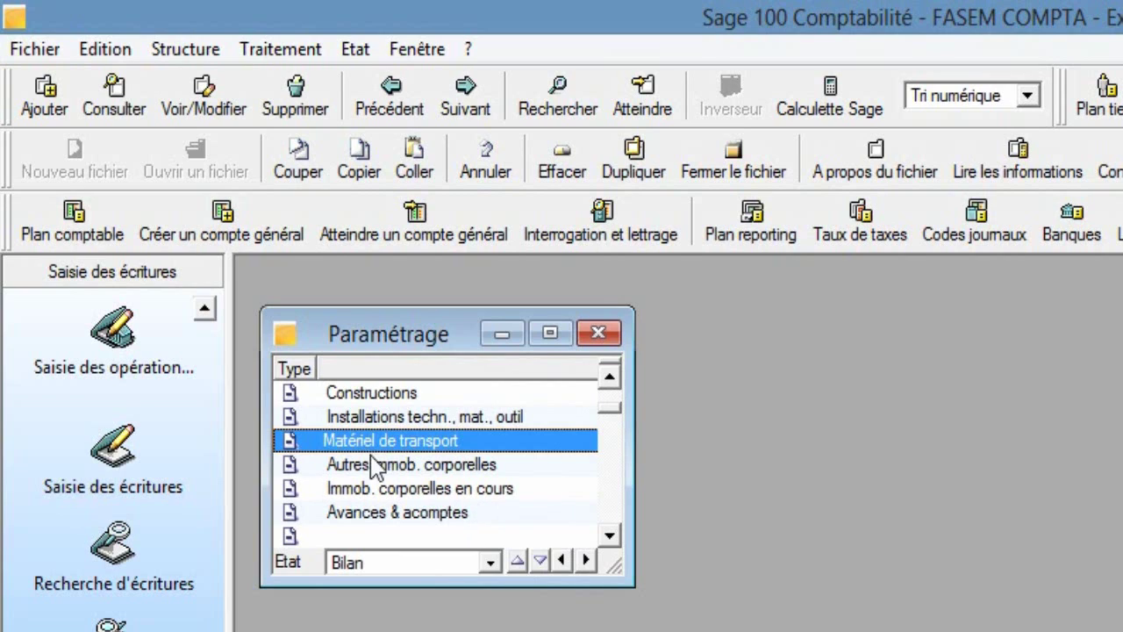
Add another Borne solde rubric at the Matériel de transport line of the Bilan and title it Matériel
{"action": "left_click", "coordinate": [43, 111]}
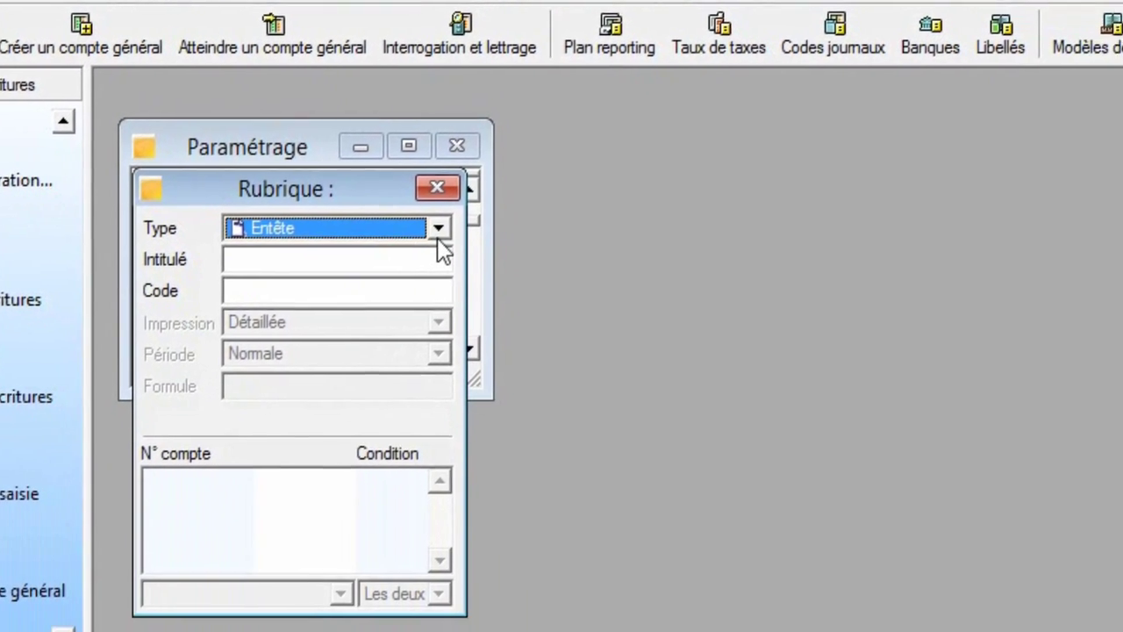
{"action": "left_click", "coordinate": [580, 415]}
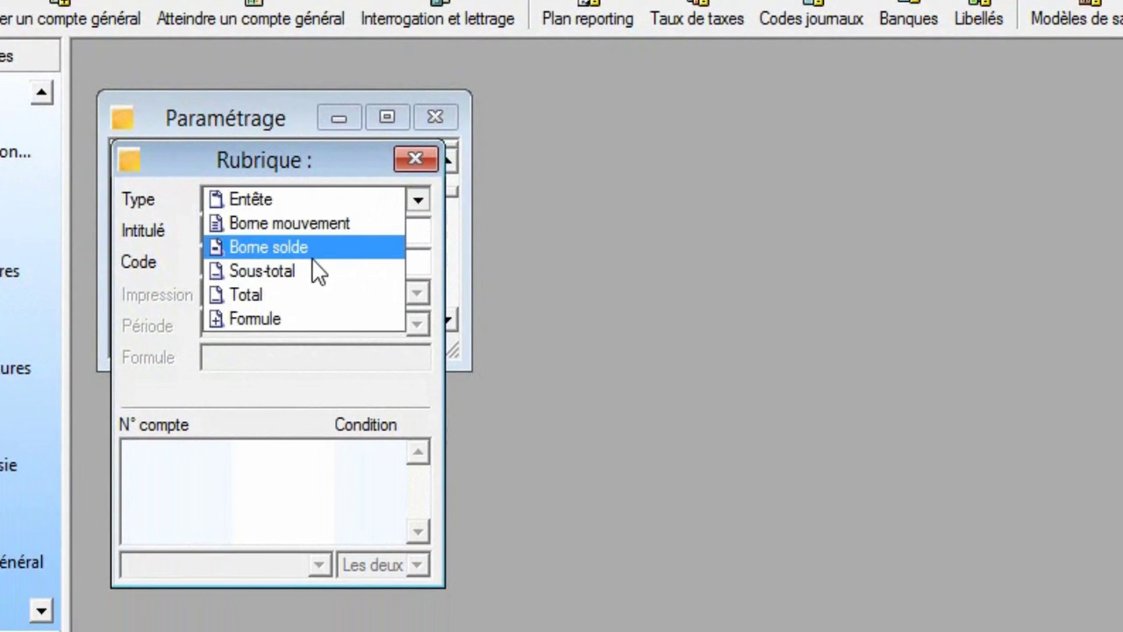
{"action": "left_click", "coordinate": [305, 249]}
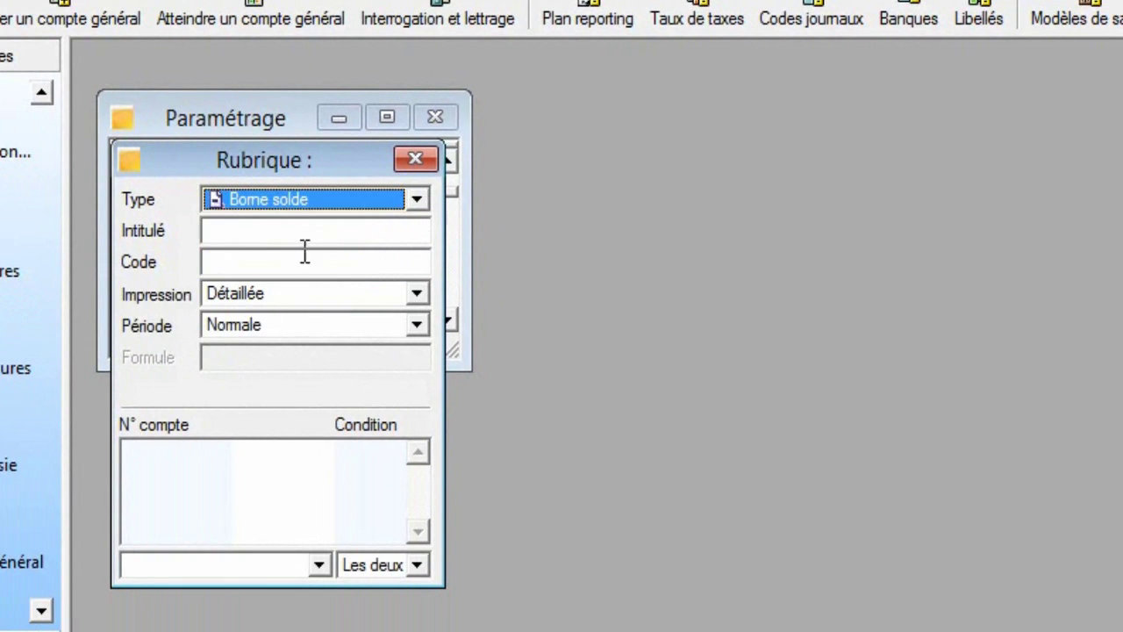
{"action": "left_click", "coordinate": [285, 233]}
{"action": "type", "text": "Ma"}
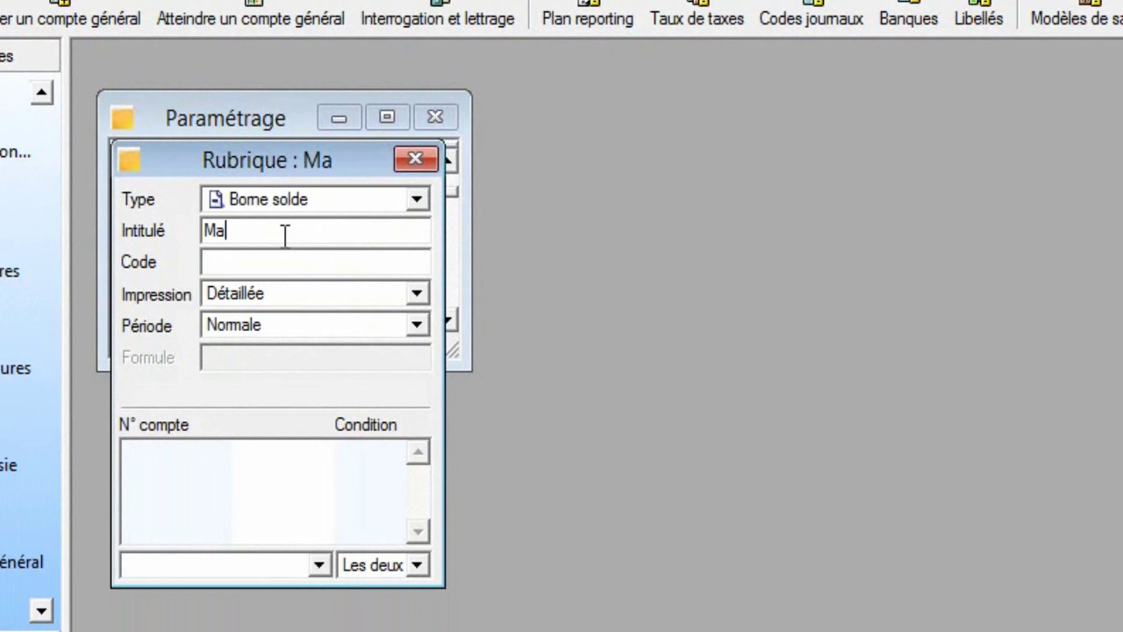
{"action": "type", "text": "tériel"}
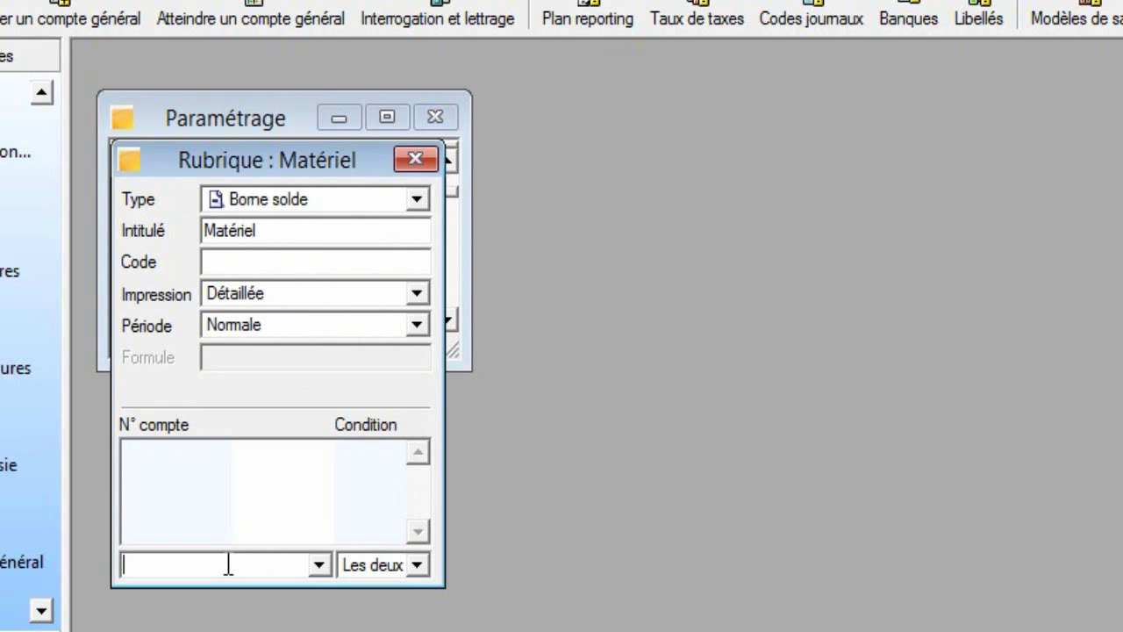
{"action": "type", "text": "24"}
{"action": "left_click", "coordinate": [319, 566]}
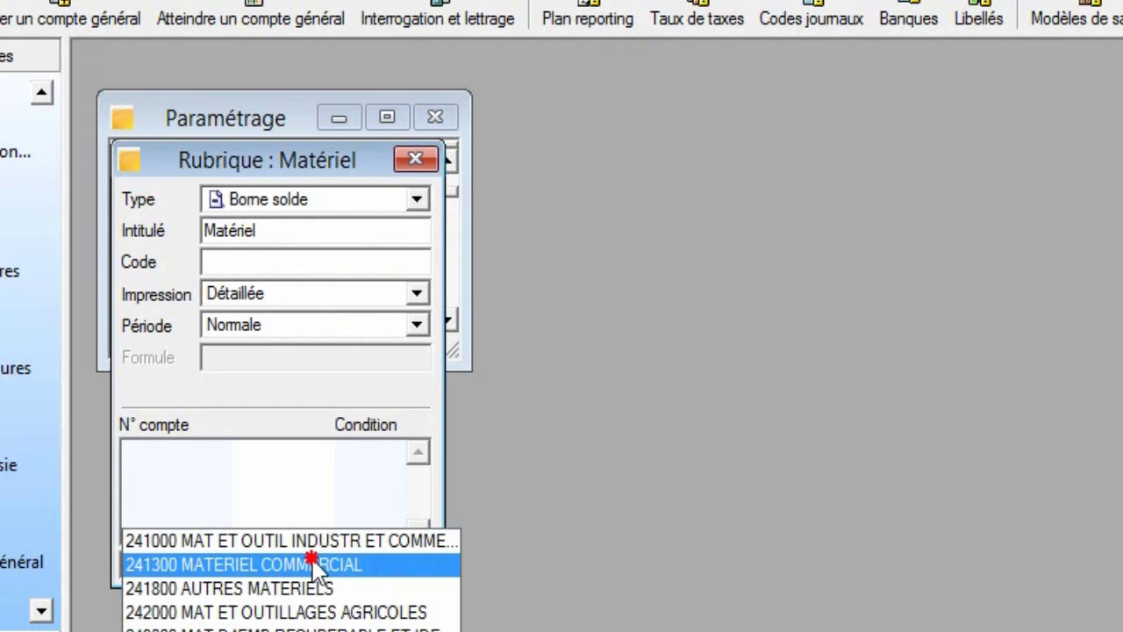
{"action": "left_click", "coordinate": [316, 564]}
{"action": "key", "text": "BackSpace"}
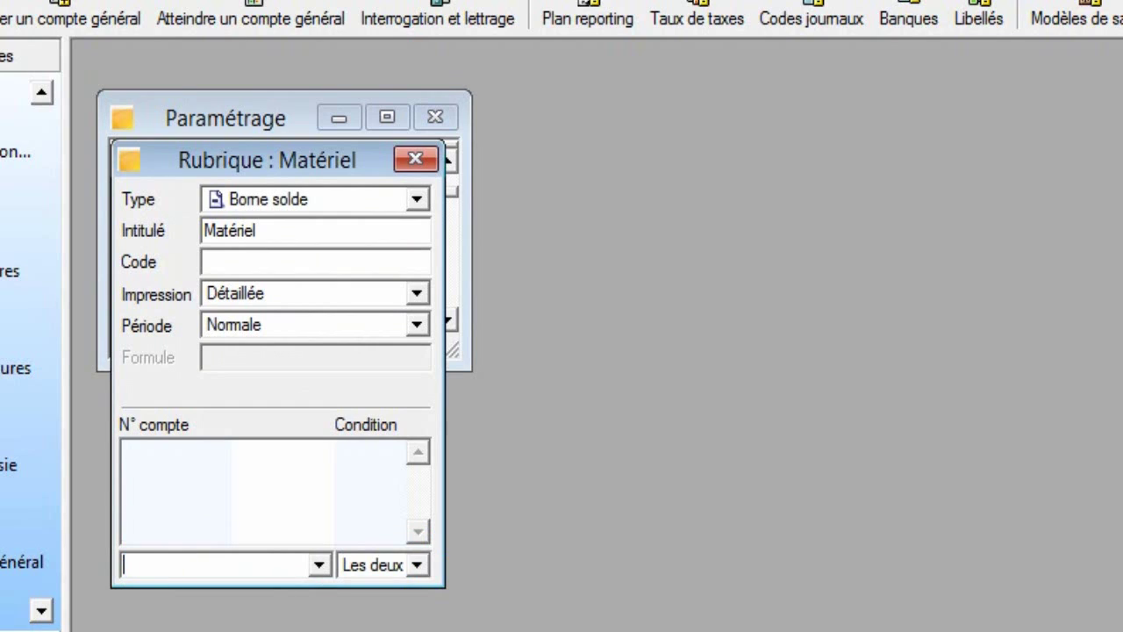
Enter account root 241 as the first account of the Matériel rubric, with the condition Les deux
{"action": "type", "text": "24"}
{"action": "key", "text": "Return"}
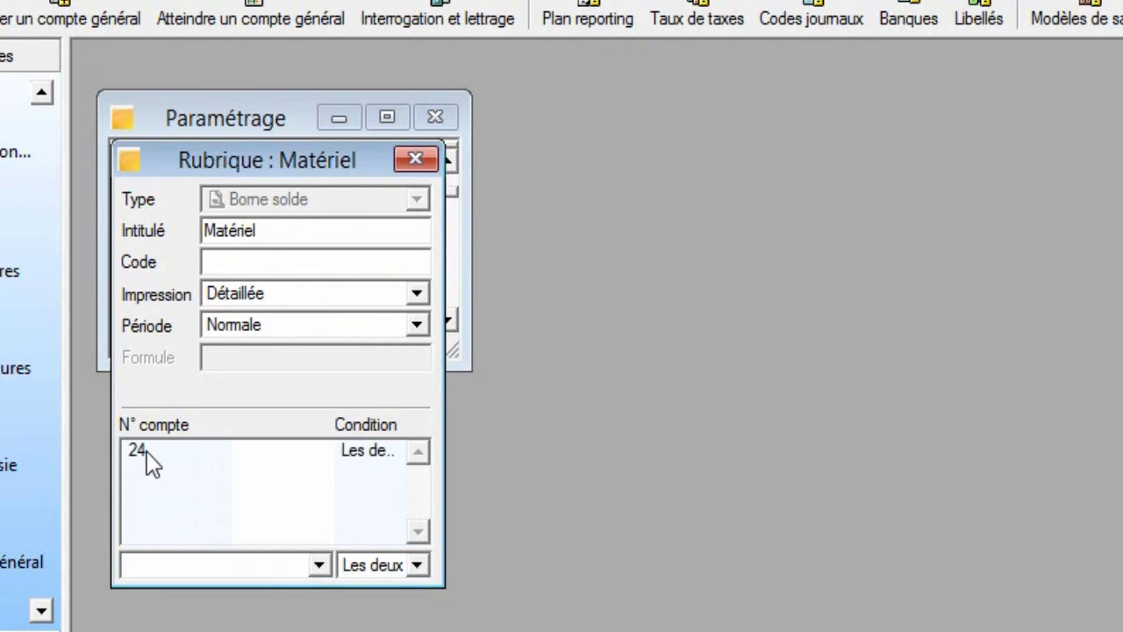
{"action": "left_click", "coordinate": [144, 450]}
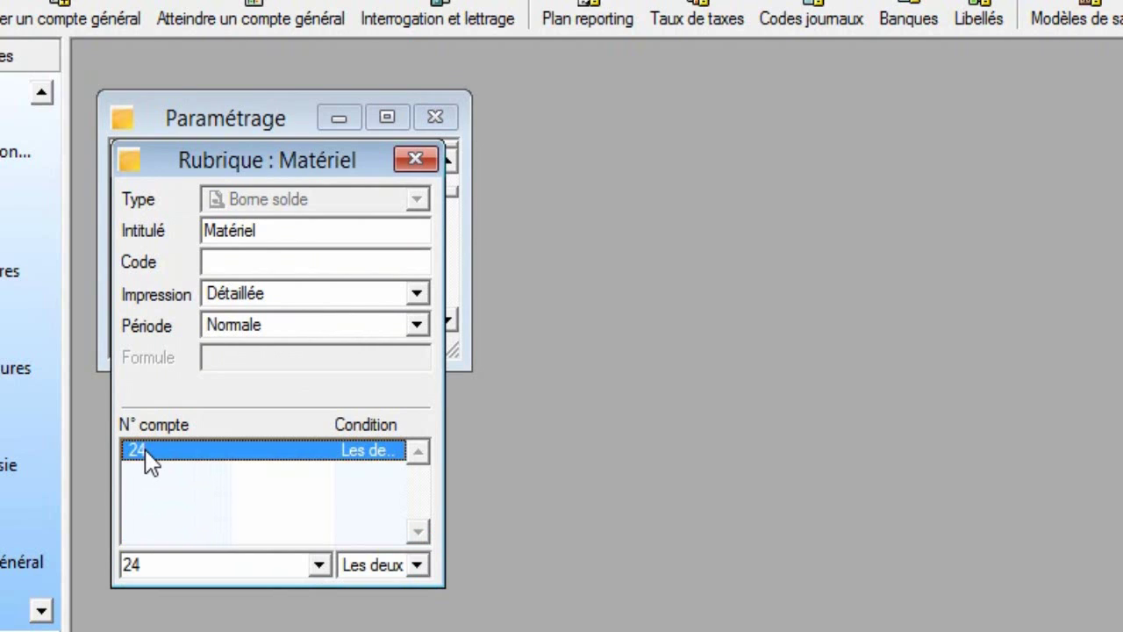
{"action": "left_click", "coordinate": [157, 564]}
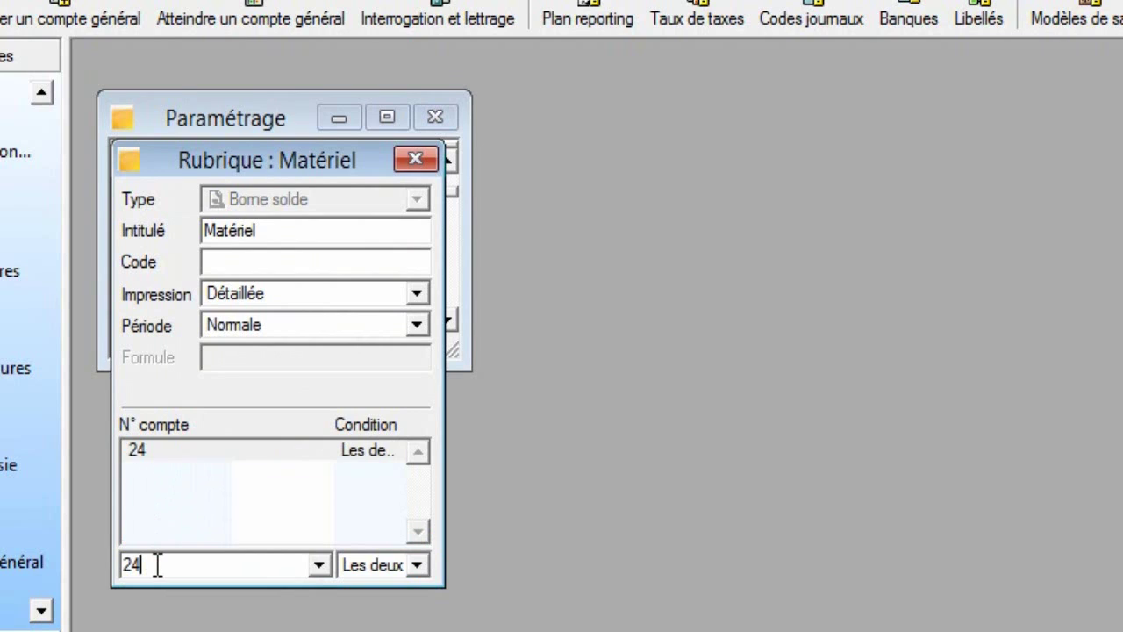
{"action": "type", "text": "1"}
{"action": "key", "text": "Return"}
Add account roots 242, 243 and 244 to the Matériel rubric with the condition Les deux
{"action": "type", "text": "2"}
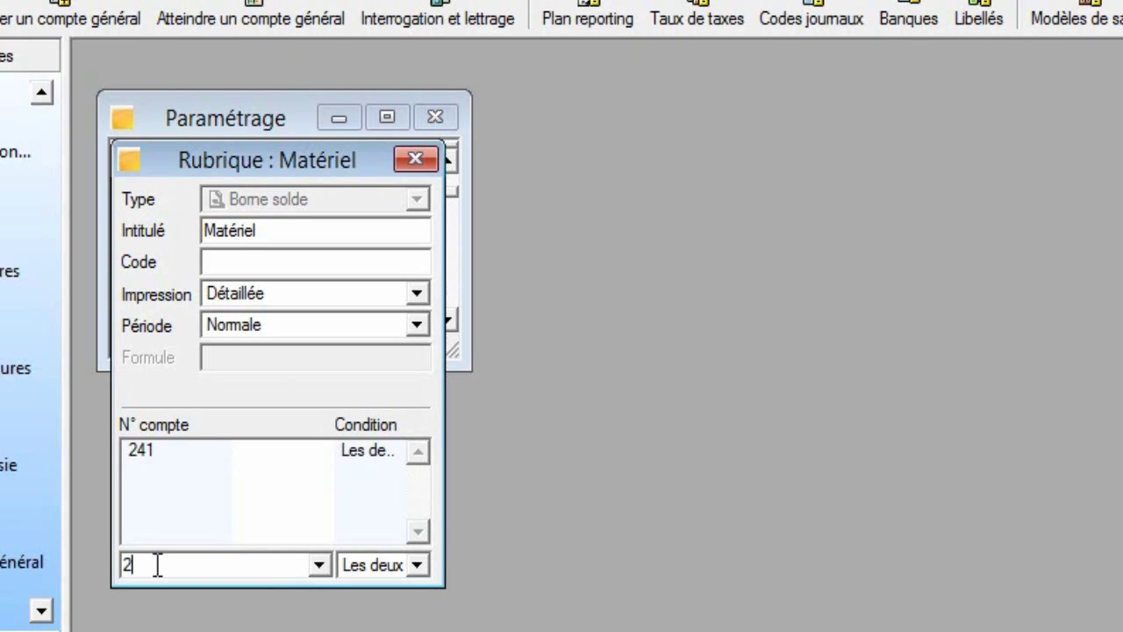
{"action": "type", "text": "42"}
{"action": "key", "text": "Return"}
{"action": "type", "text": "2"}
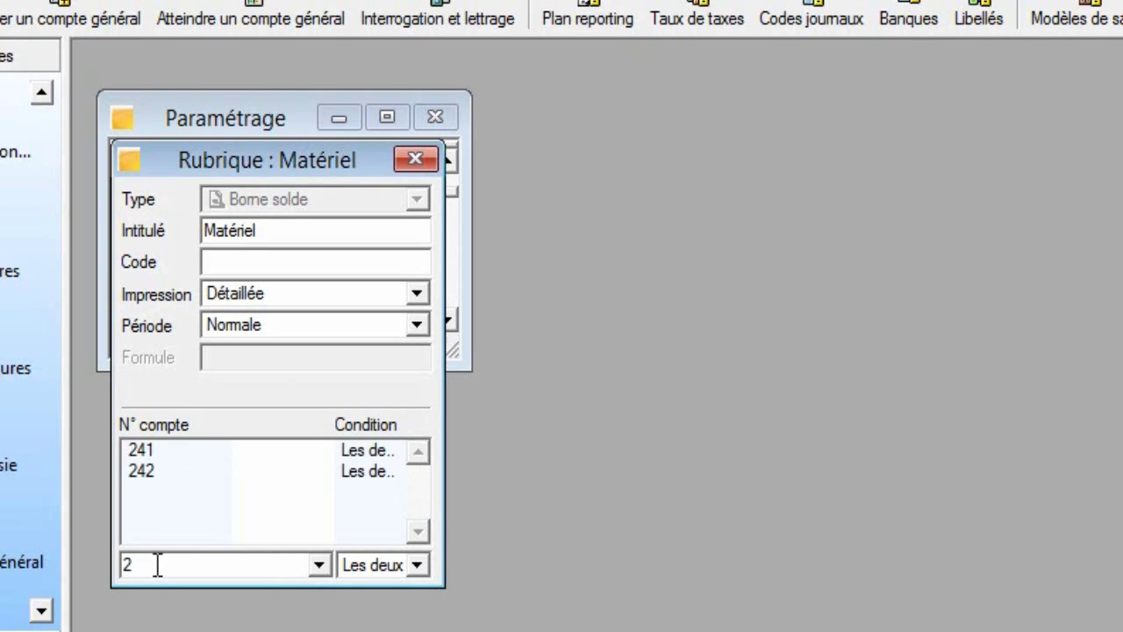
{"action": "type", "text": "43"}
{"action": "key", "text": "Return"}
{"action": "type", "text": "2"}
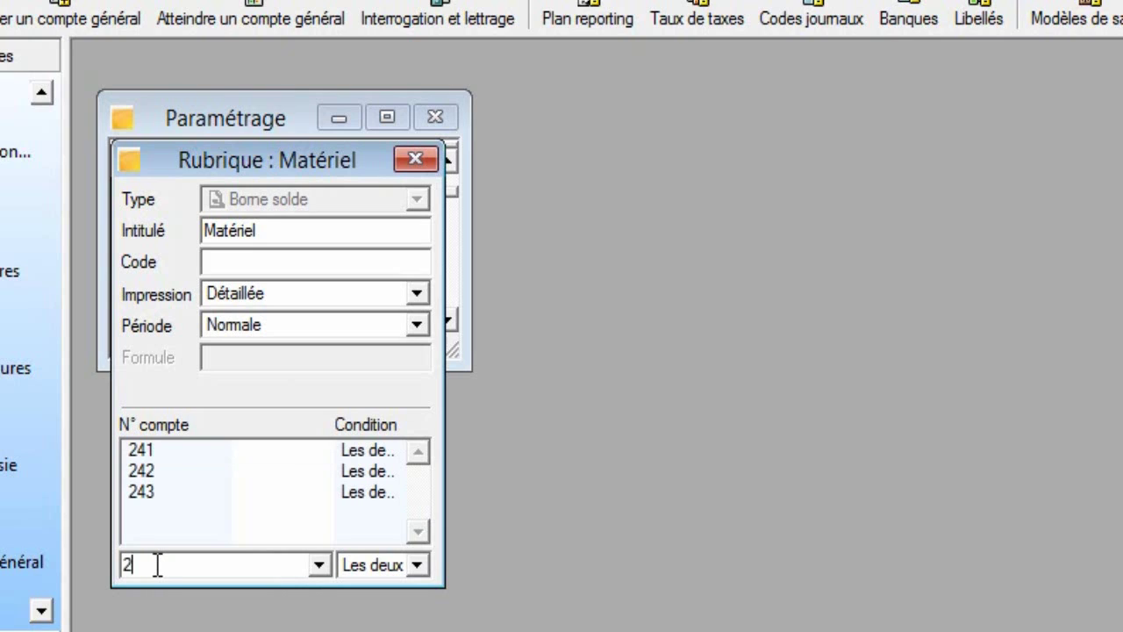
{"action": "type", "text": "44"}
{"action": "key", "text": "Return"}
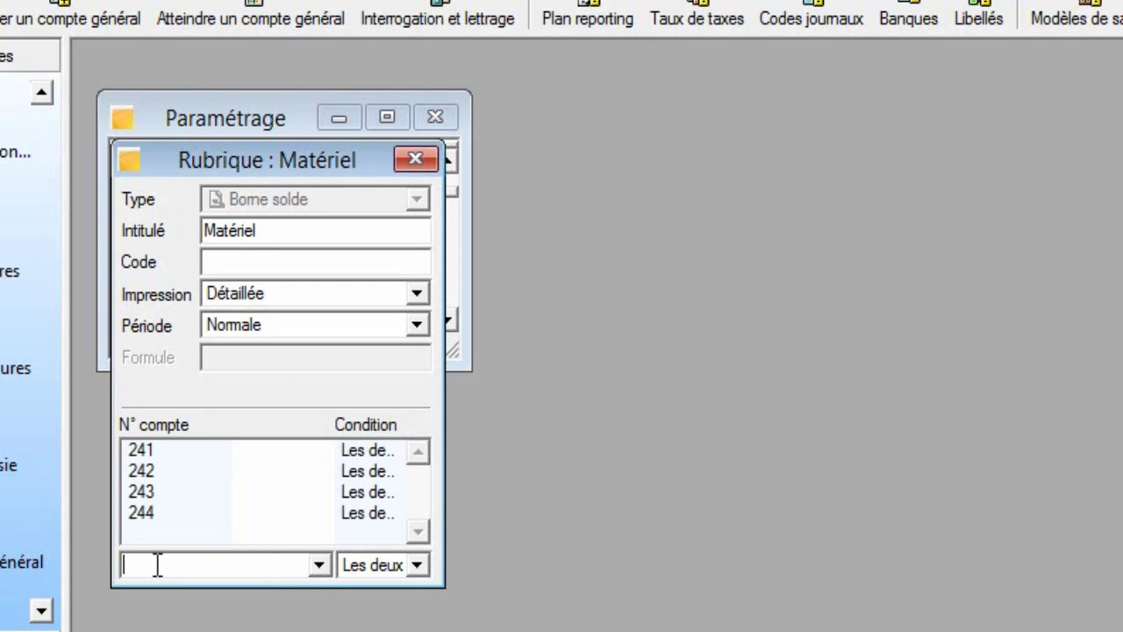
Add the depreciation account roots 2841, 2842 and 2843 to the Matériel rubric with the condition Les deux
{"action": "type", "text": "24"}
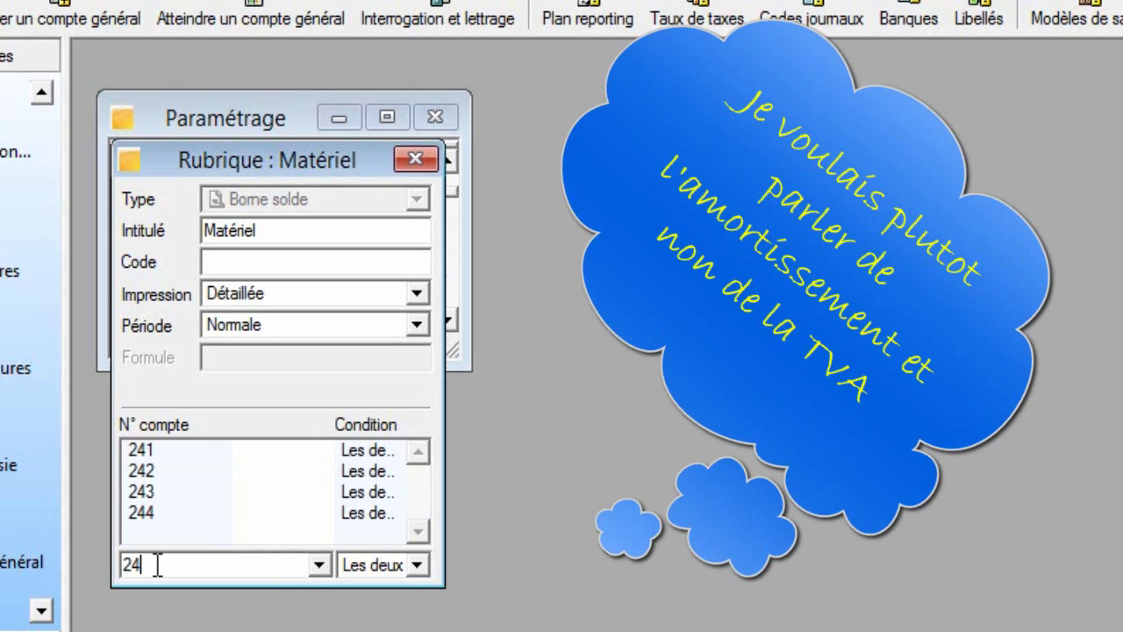
{"action": "key", "text": "BackSpace"}
{"action": "type", "text": "841"}
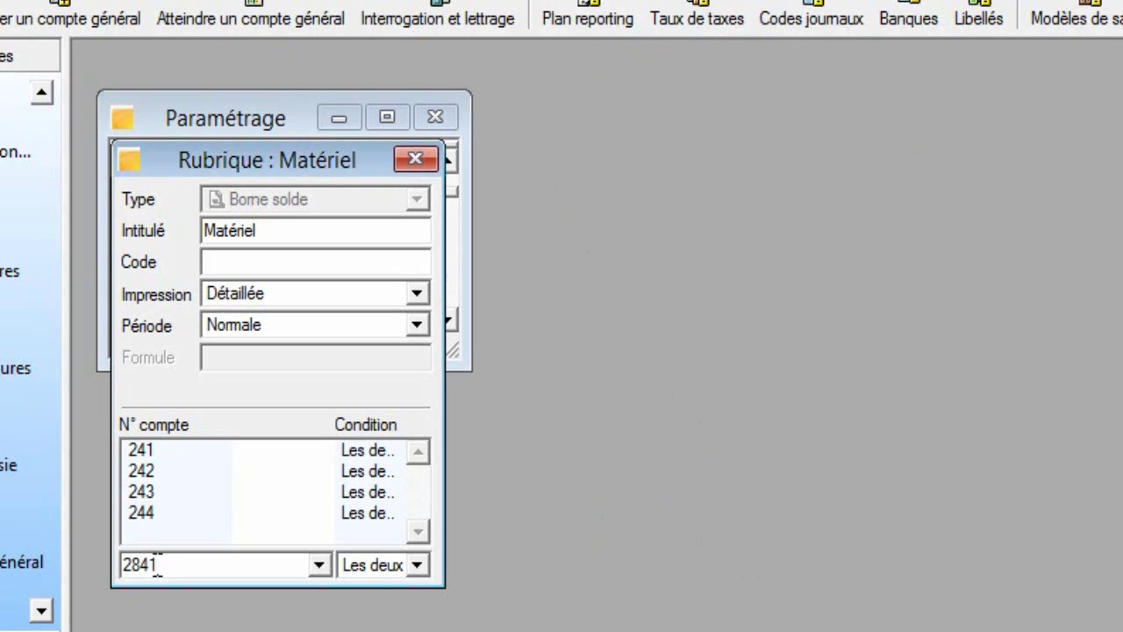
{"action": "key", "text": "Return"}
{"action": "type", "text": "24"}
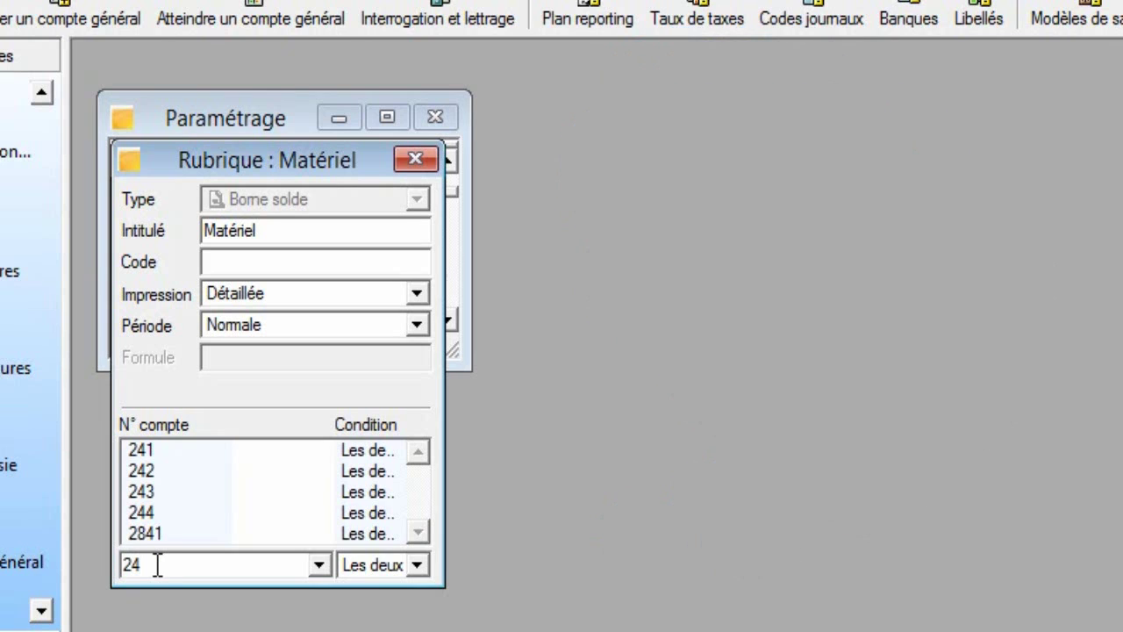
{"action": "key", "text": "BackSpace"}
{"action": "type", "text": "842"}
{"action": "key", "text": "Return"}
{"action": "type", "text": "2"}
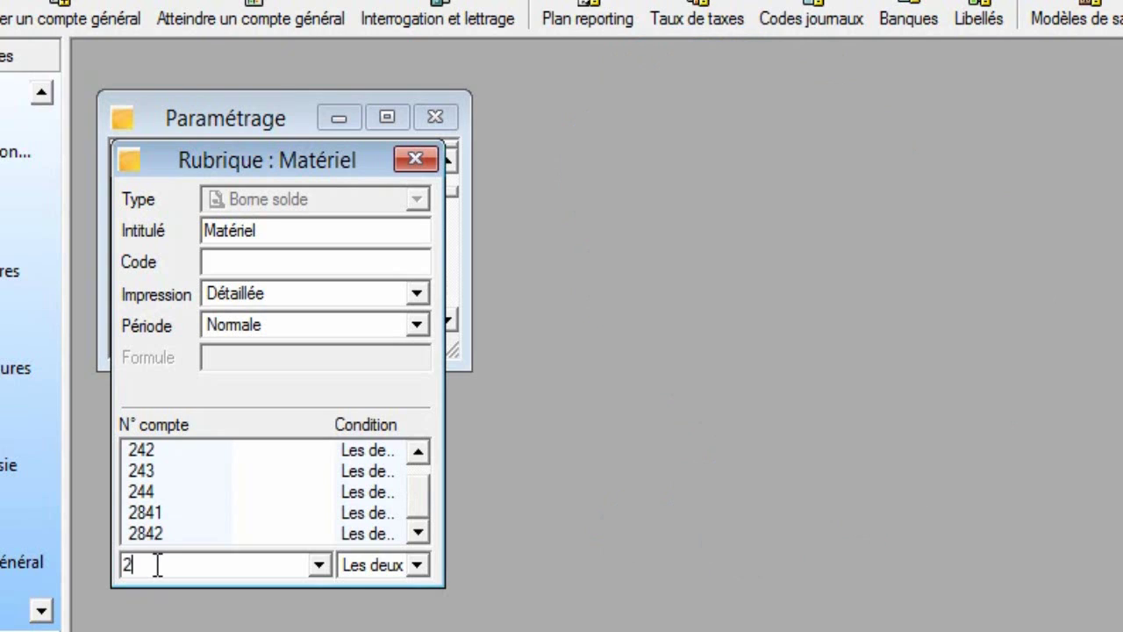
{"action": "type", "text": "843"}
{"action": "key", "text": "Return"}
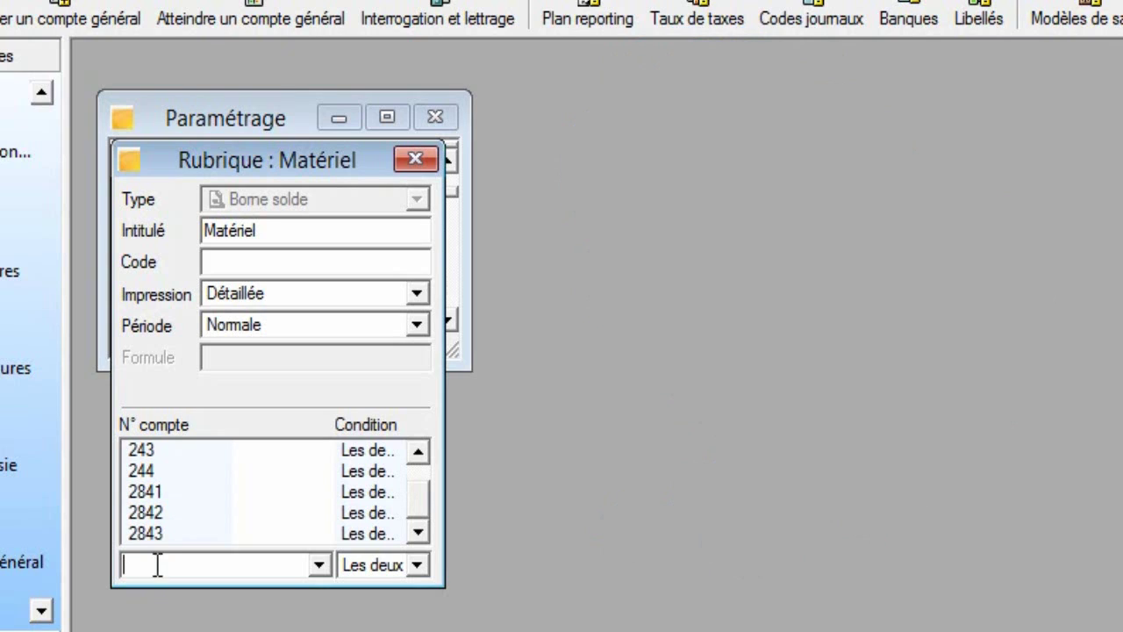
Add the depreciation account root 2844 to the Matériel rubric with the condition Les deux, and close the Bilan layout settings
{"action": "type", "text": "2844"}
{"action": "key", "text": "Return"}
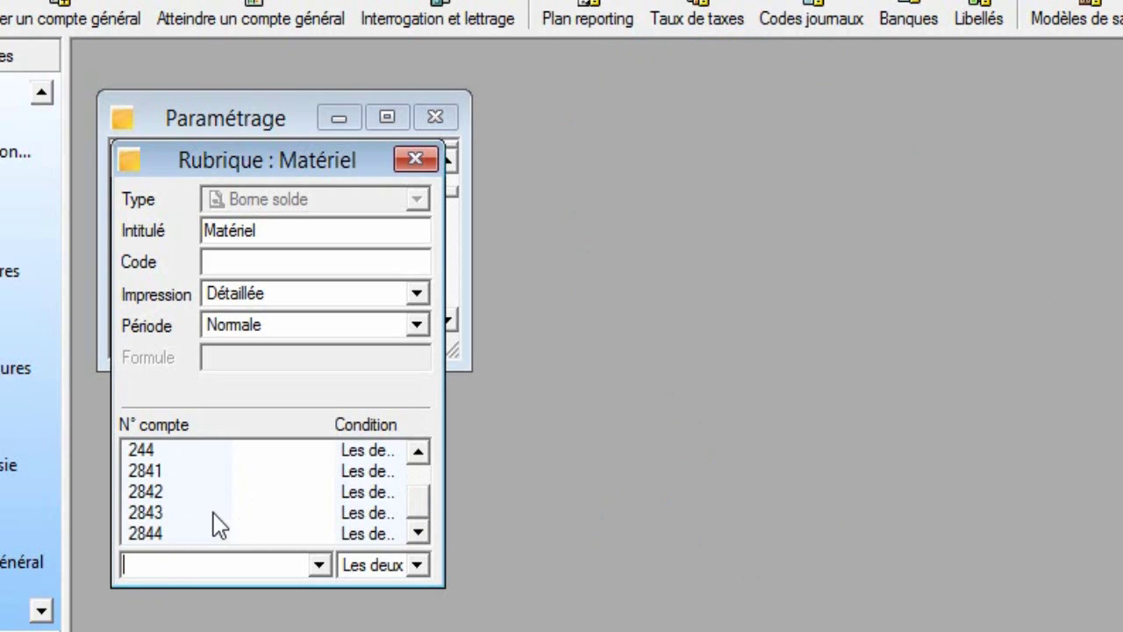
{"action": "left_click", "coordinate": [422, 159]}
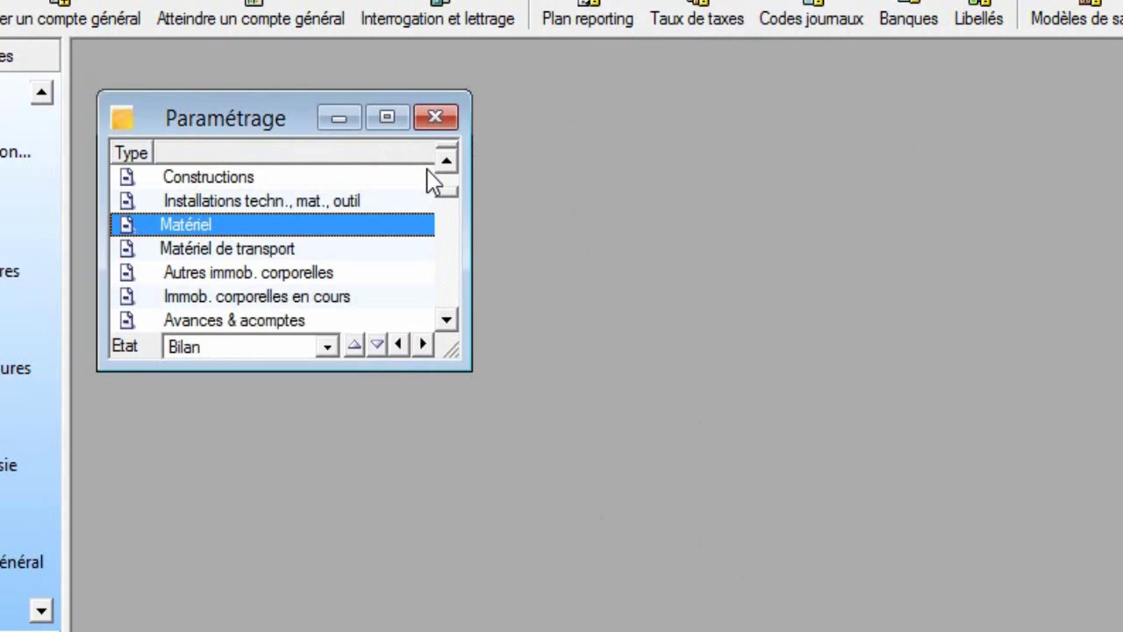
{"action": "left_click", "coordinate": [246, 279]}
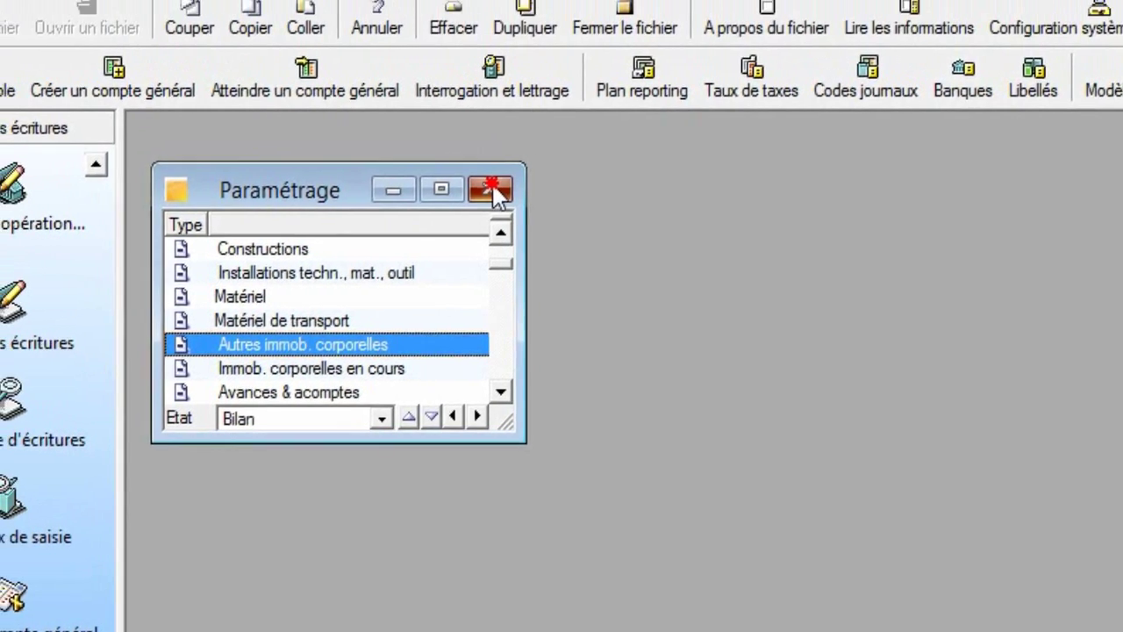
{"action": "left_click", "coordinate": [435, 116]}
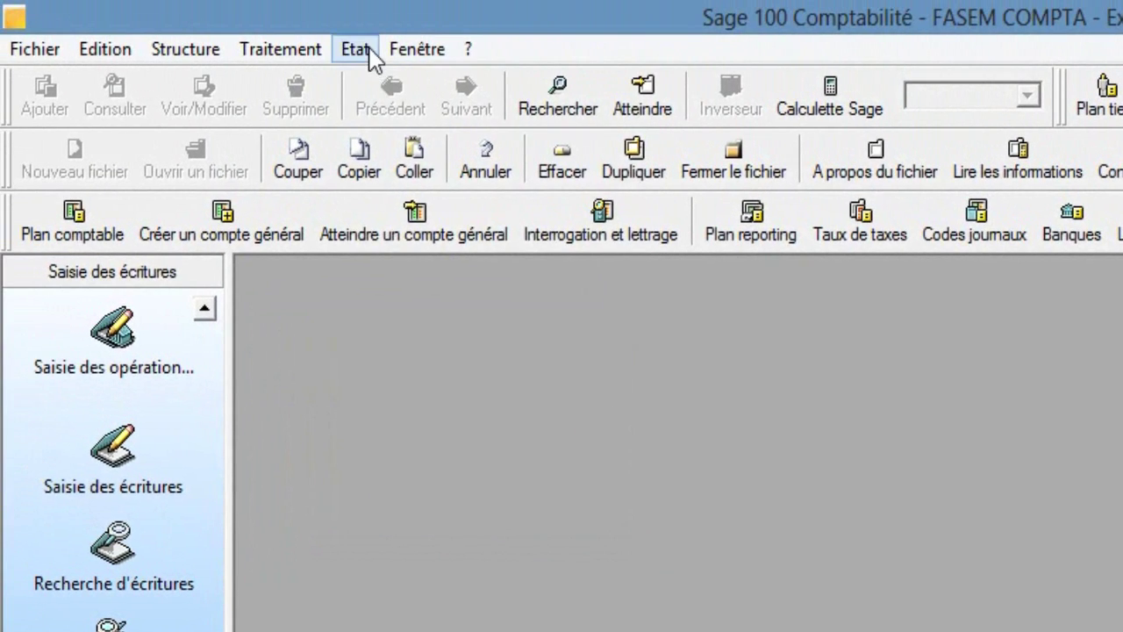
Set up the Bilan/compte de résultat report with only Impression bilan, excluding Détail des comptes, compte résultat and soldes int. de gestion
{"action": "left_click", "coordinate": [356, 50]}
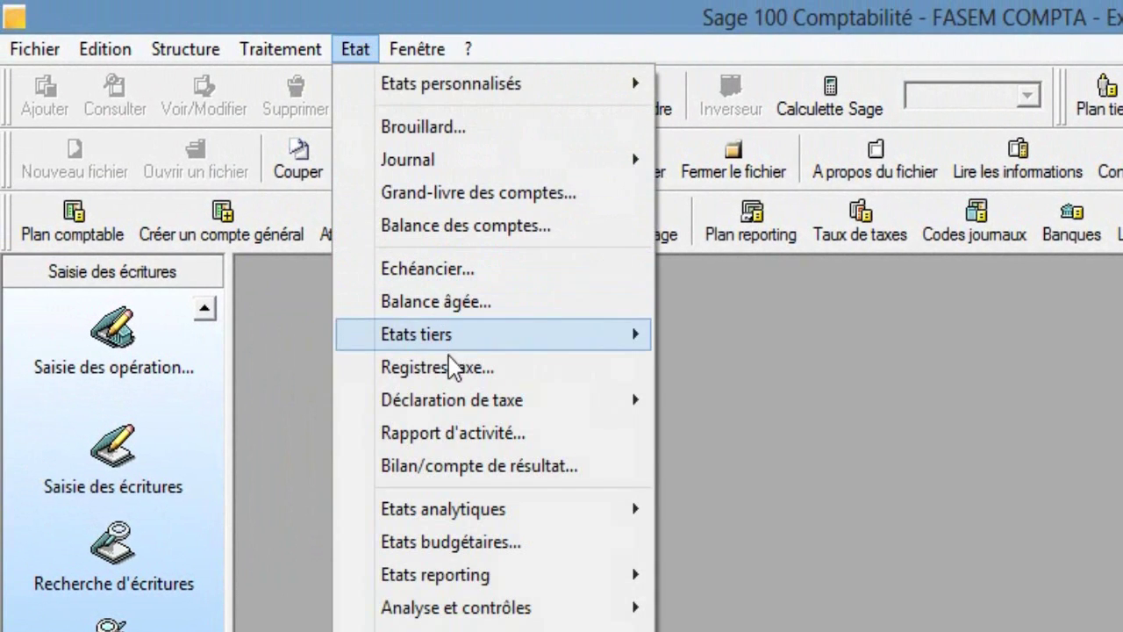
{"action": "left_click", "coordinate": [471, 468]}
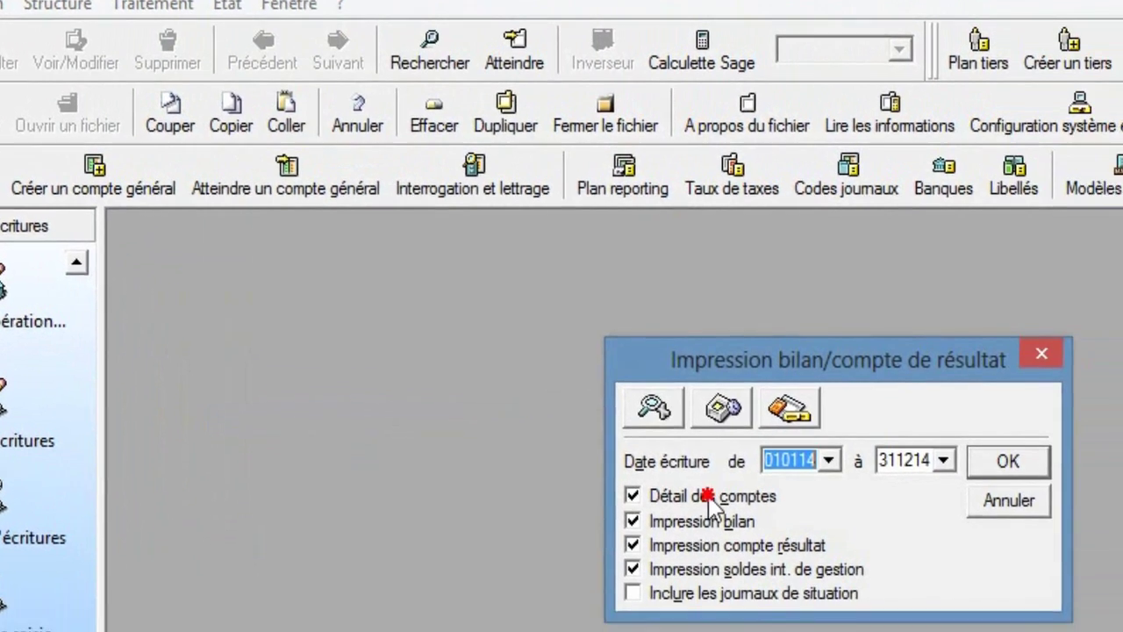
{"action": "left_click", "coordinate": [708, 497]}
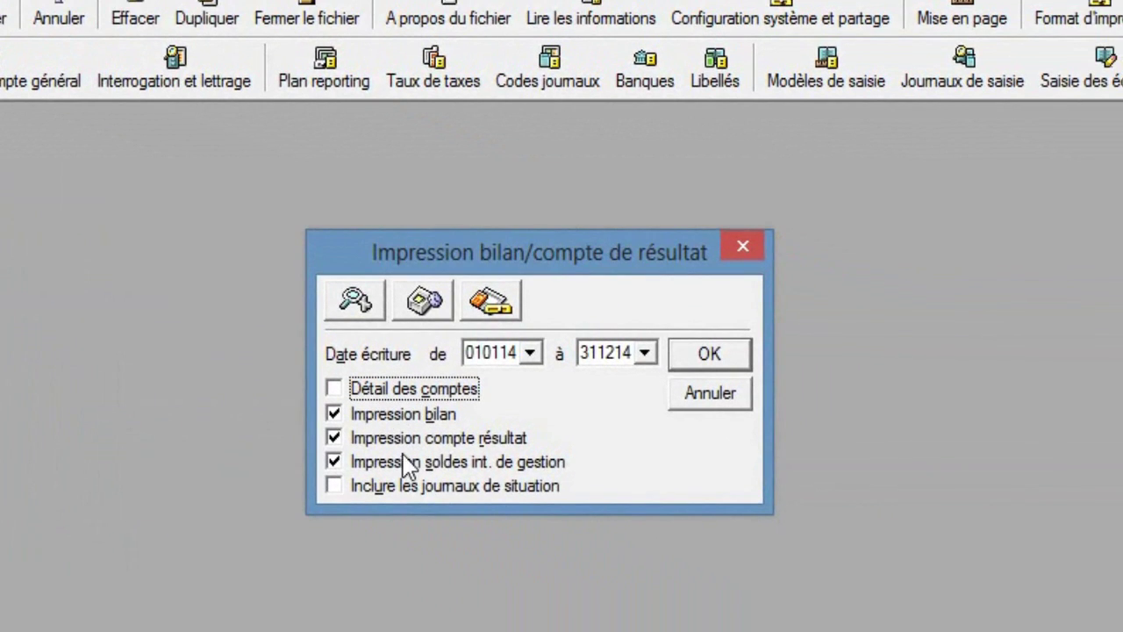
{"action": "left_click", "coordinate": [385, 437]}
{"action": "left_click", "coordinate": [386, 463]}
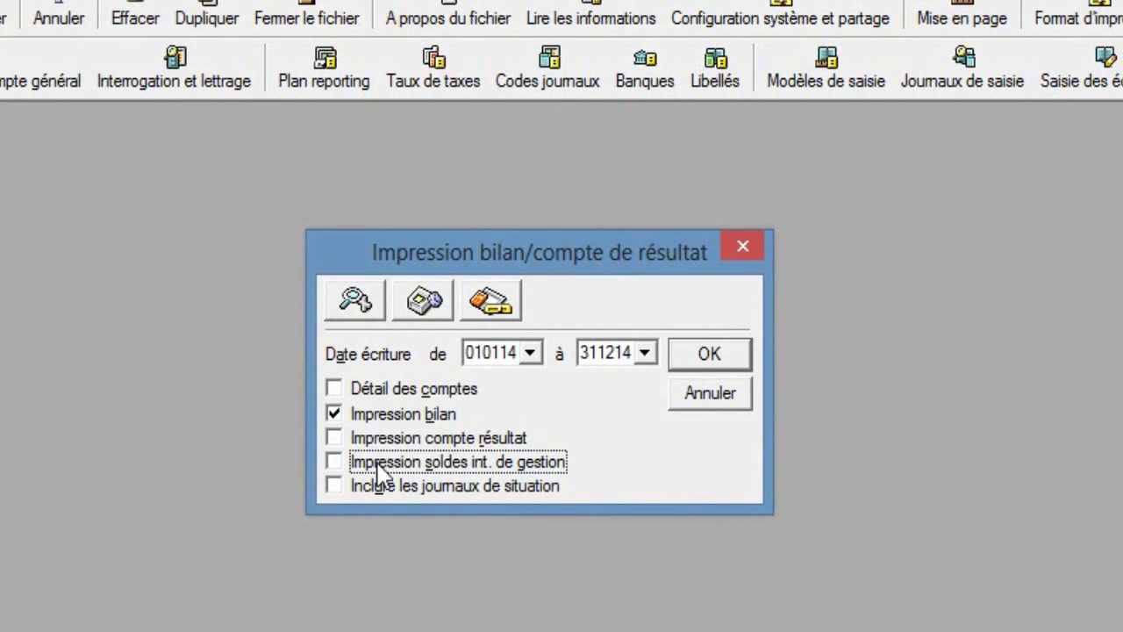
Generate the print preview of the Bilan actif, check its Immobilisations corporelles lines, and close the preview
{"action": "left_click", "coordinate": [694, 353]}
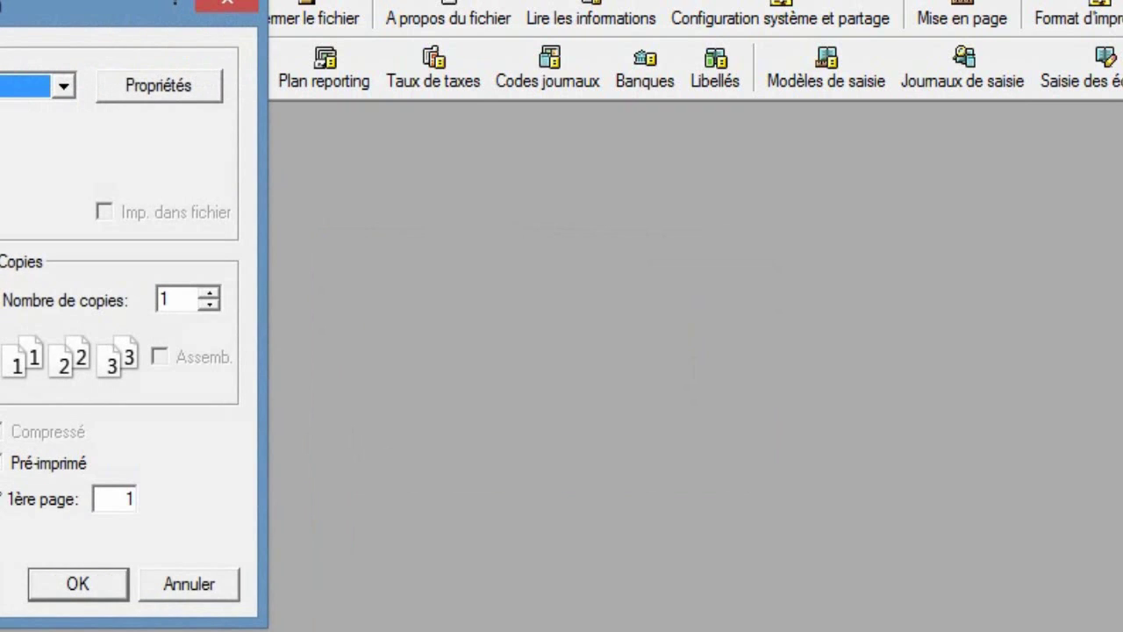
{"action": "left_click", "coordinate": [75, 588]}
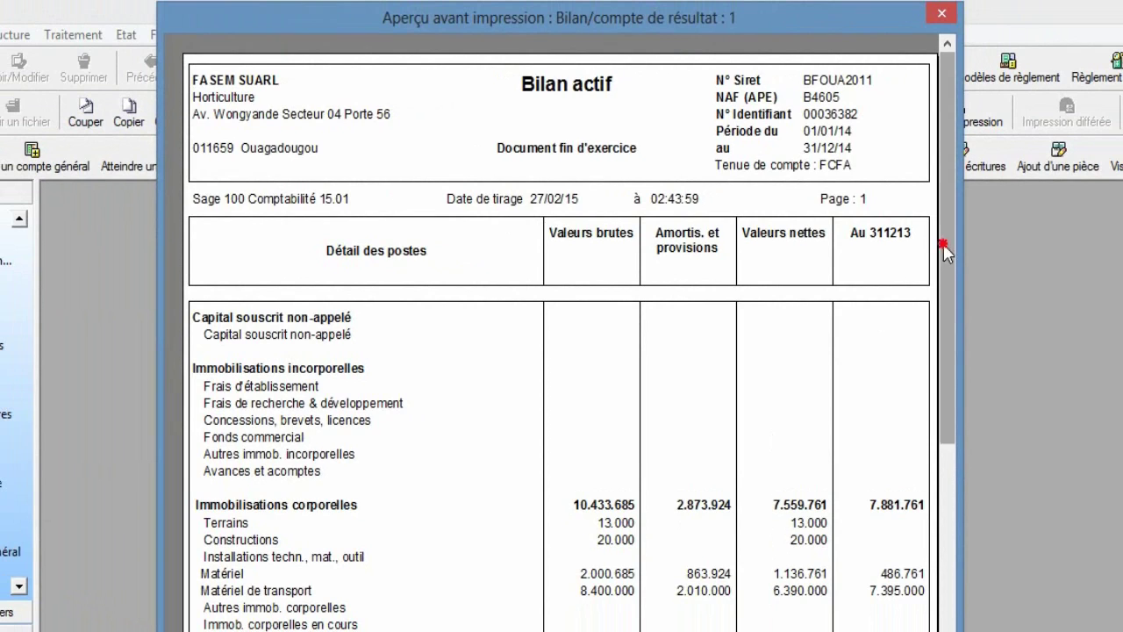
{"action": "scroll", "coordinate": [943, 345], "scroll_direction": "down", "scroll_amount": 3}
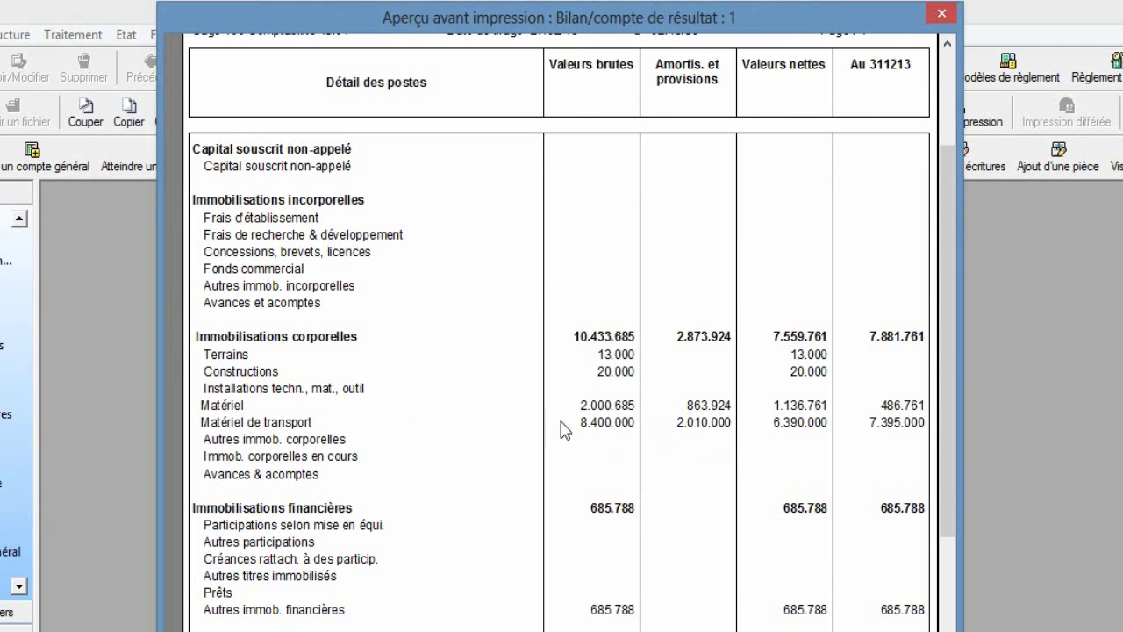
{"action": "left_click", "coordinate": [941, 12]}
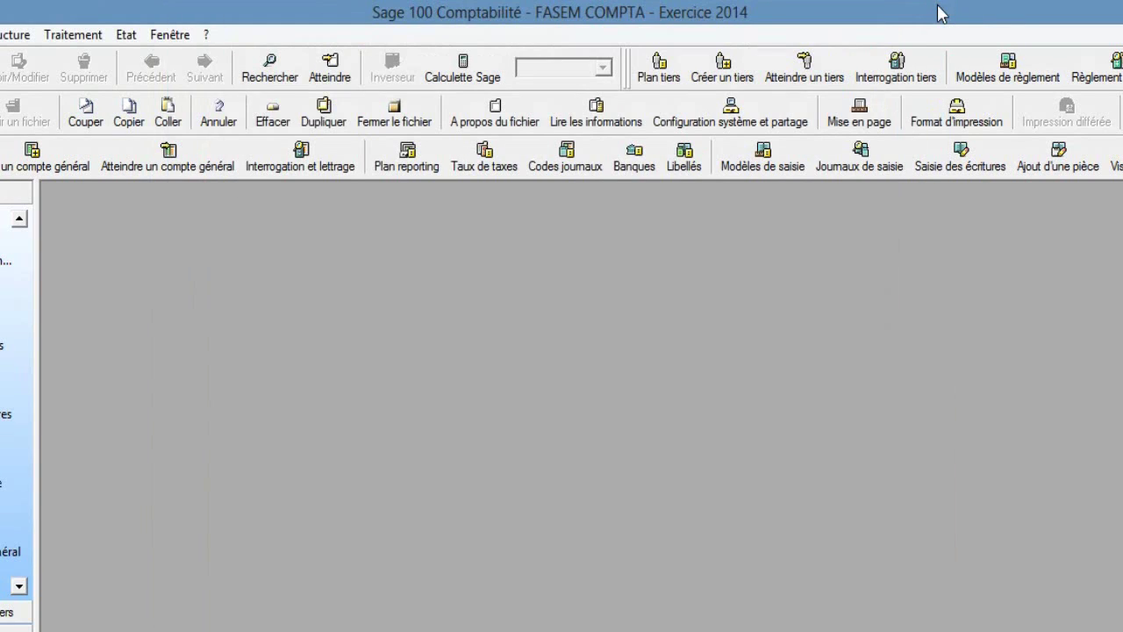
{"action": "left_click", "coordinate": [125, 35]}
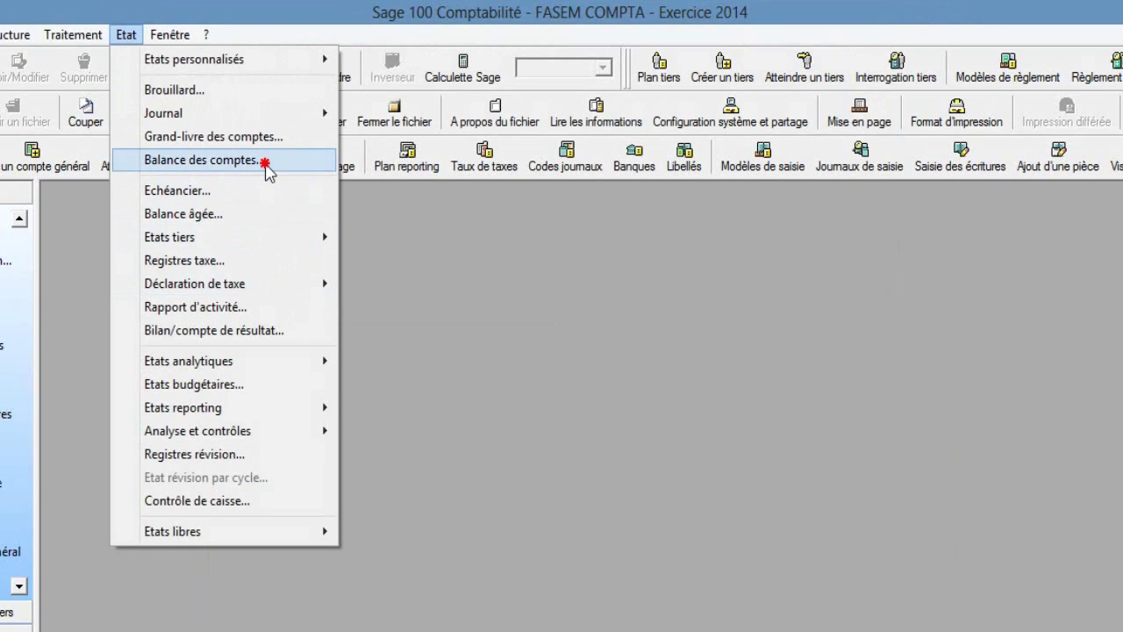
{"action": "left_click", "coordinate": [269, 159]}
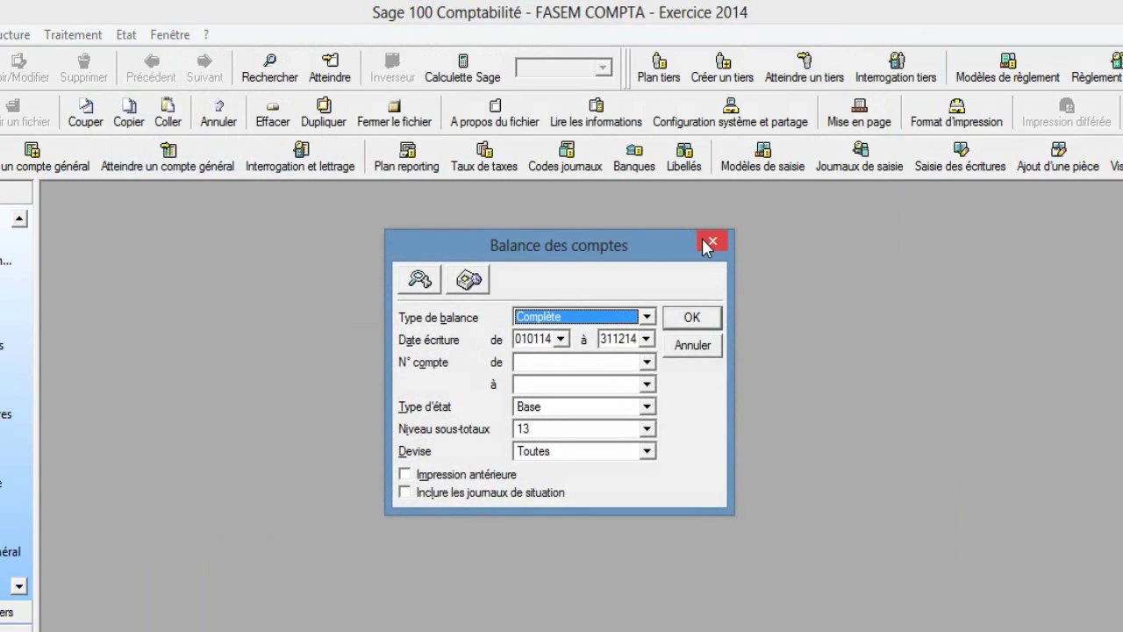
{"action": "left_click", "coordinate": [710, 240]}
Restrict the Bilan/compte de résultat report to Impression bilan without Détail des comptes, and open its layout settings
{"action": "left_click", "coordinate": [136, 38]}
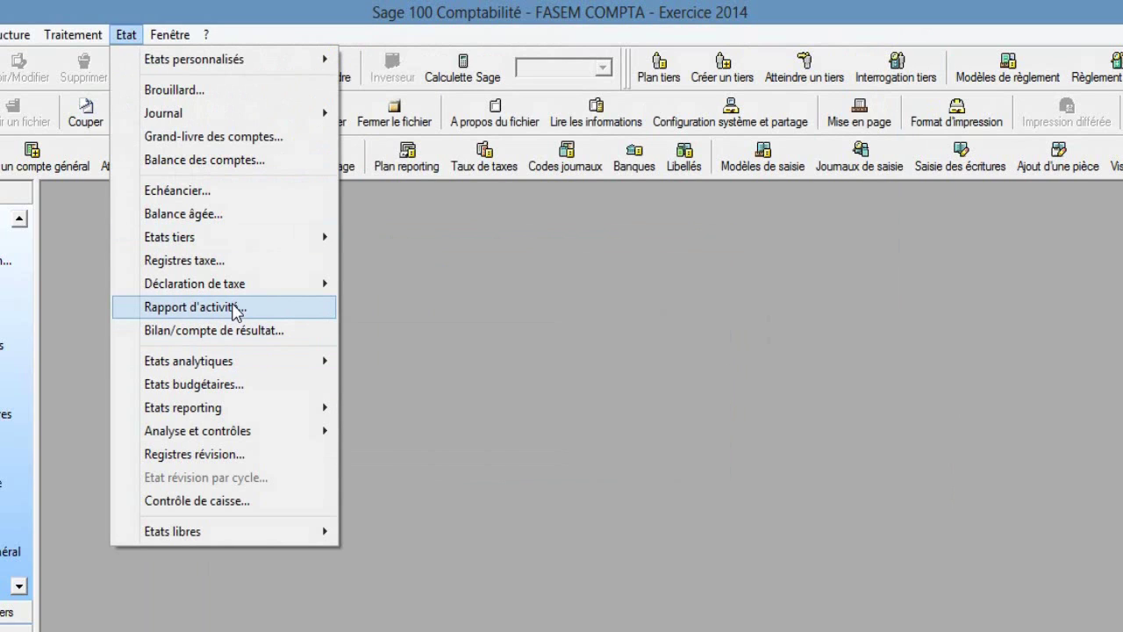
{"action": "left_click", "coordinate": [242, 330]}
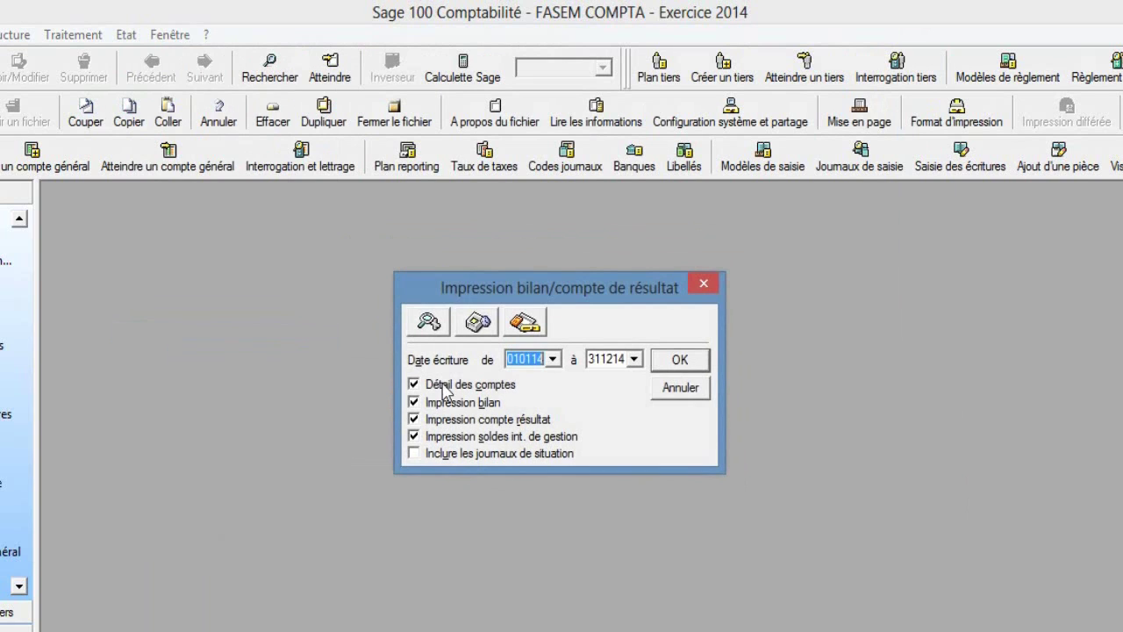
{"action": "left_click", "coordinate": [457, 385]}
{"action": "left_click", "coordinate": [462, 424]}
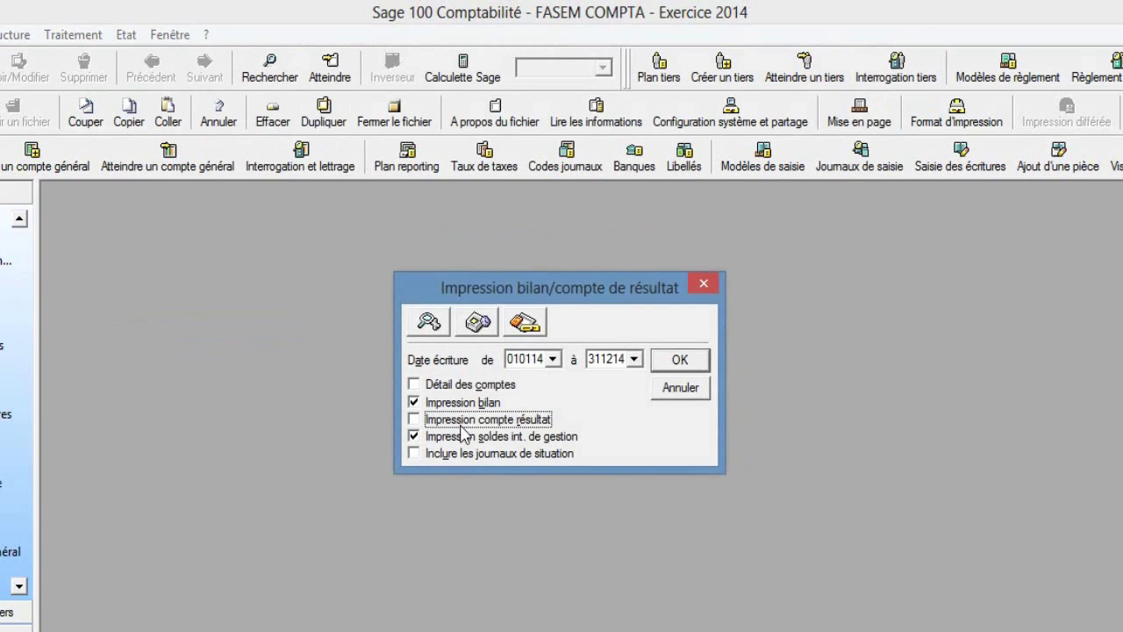
{"action": "left_click", "coordinate": [464, 437]}
{"action": "left_click", "coordinate": [523, 323]}
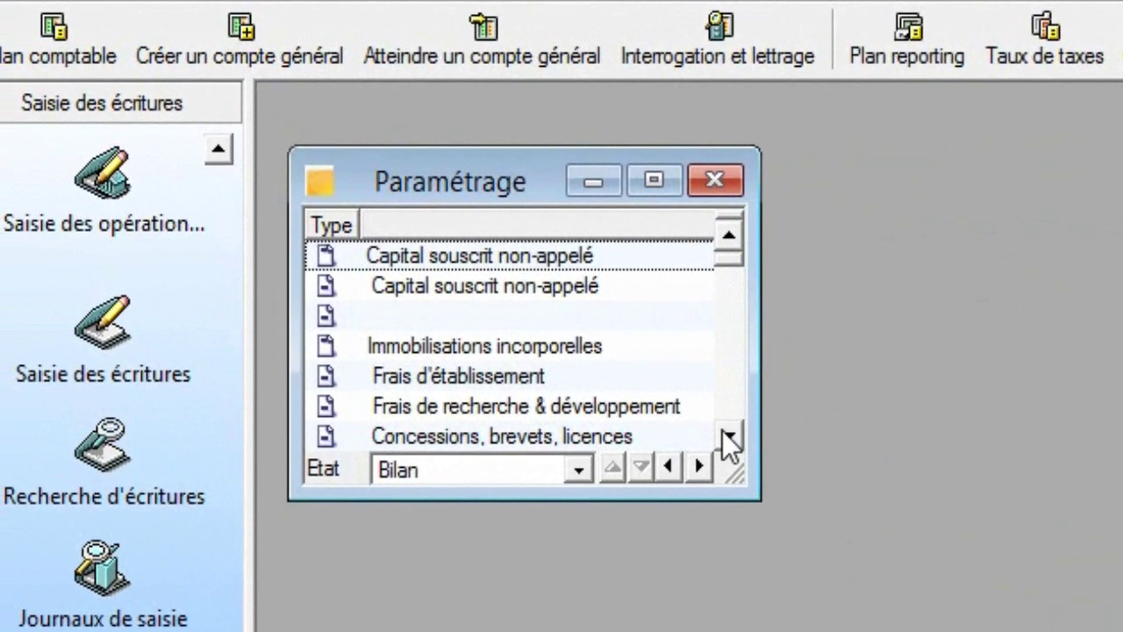
Delete the Autres immob. corporelles and Immob. corporelles en cours rubrics from the Bilan layout, and close the layout settings
{"action": "left_click", "coordinate": [645, 422]}
{"action": "left_click", "coordinate": [645, 422]}
{"action": "left_click", "coordinate": [724, 435]}
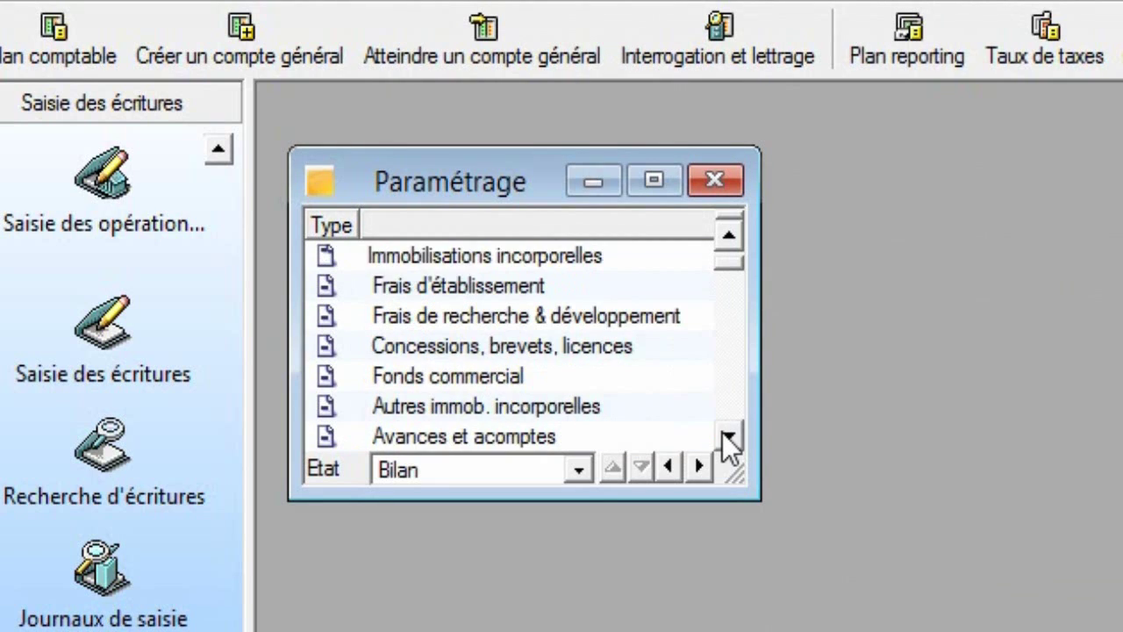
{"action": "left_click", "coordinate": [725, 435]}
{"action": "left_click", "coordinate": [724, 435]}
{"action": "left_click", "coordinate": [725, 435]}
{"action": "left_click", "coordinate": [724, 435]}
{"action": "left_click", "coordinate": [724, 435]}
{"action": "left_click", "coordinate": [725, 435]}
{"action": "left_click", "coordinate": [725, 435]}
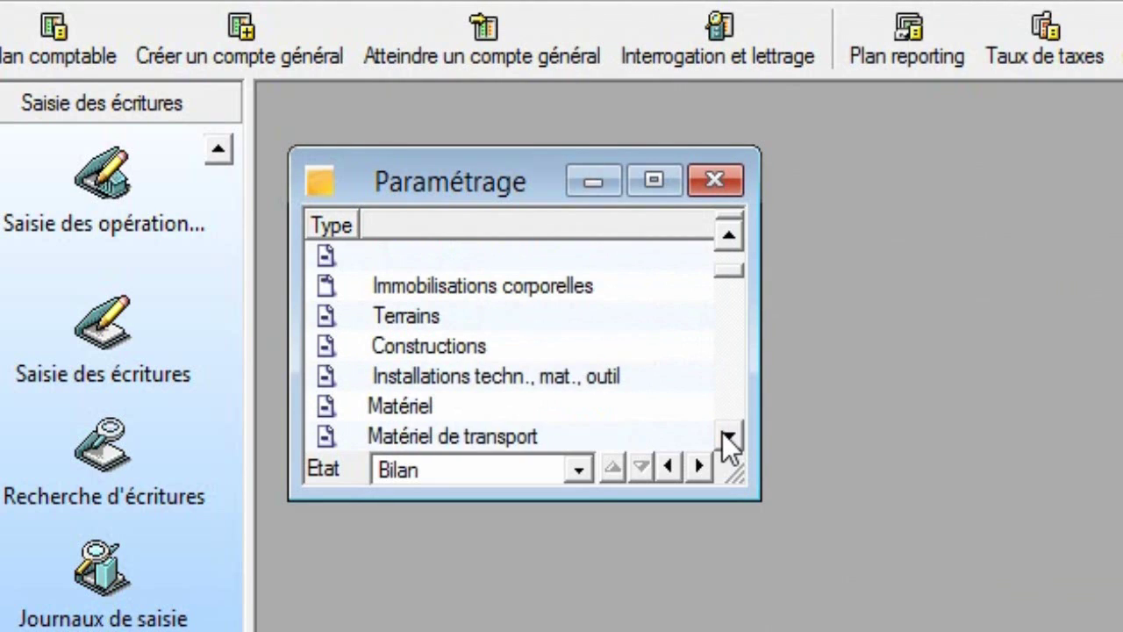
{"action": "left_click", "coordinate": [724, 435]}
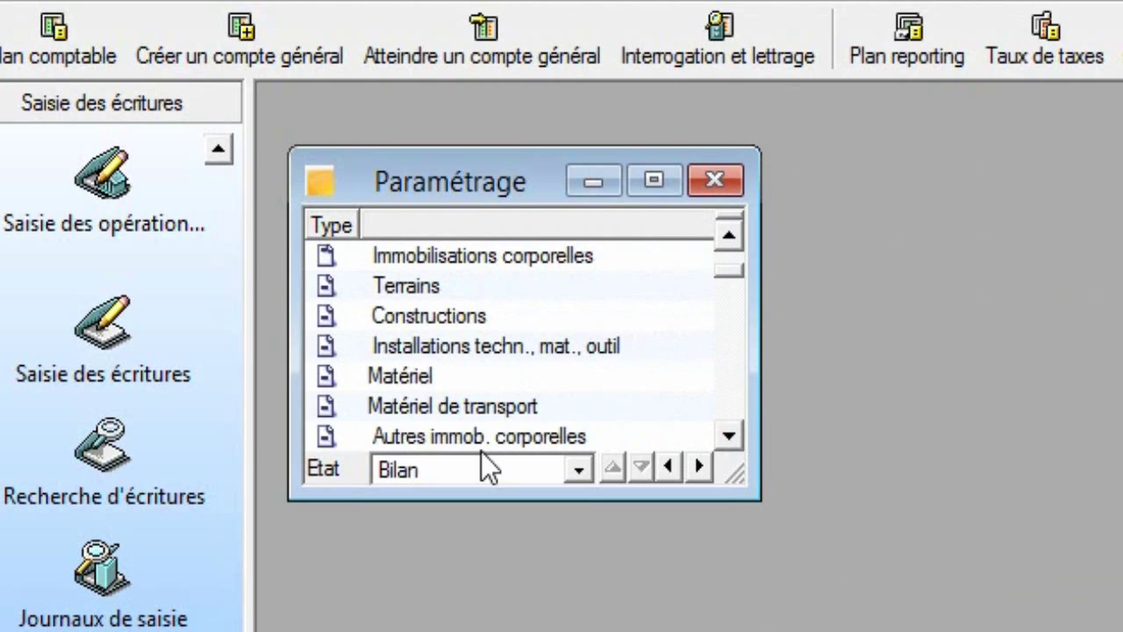
{"action": "left_click", "coordinate": [737, 431]}
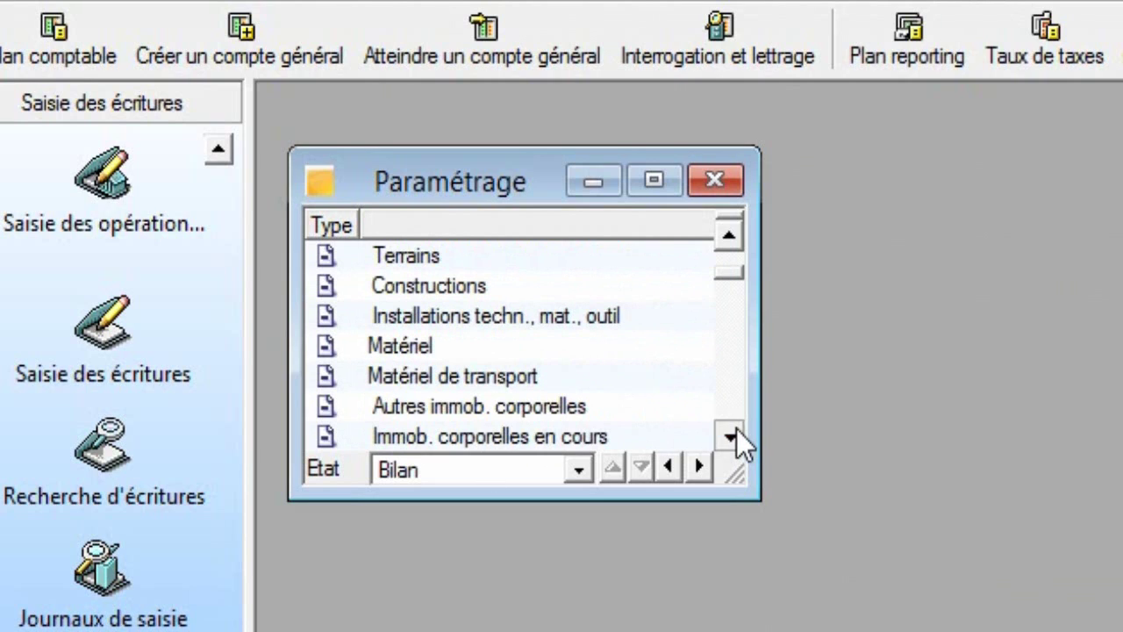
{"action": "left_click", "coordinate": [515, 406]}
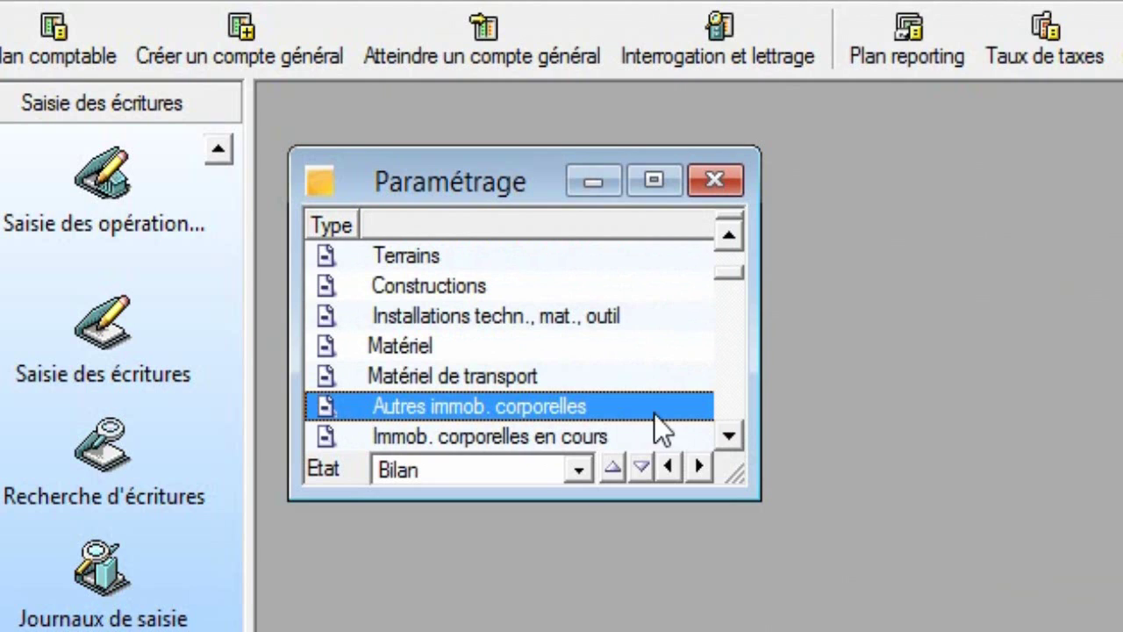
{"action": "left_click", "coordinate": [727, 436]}
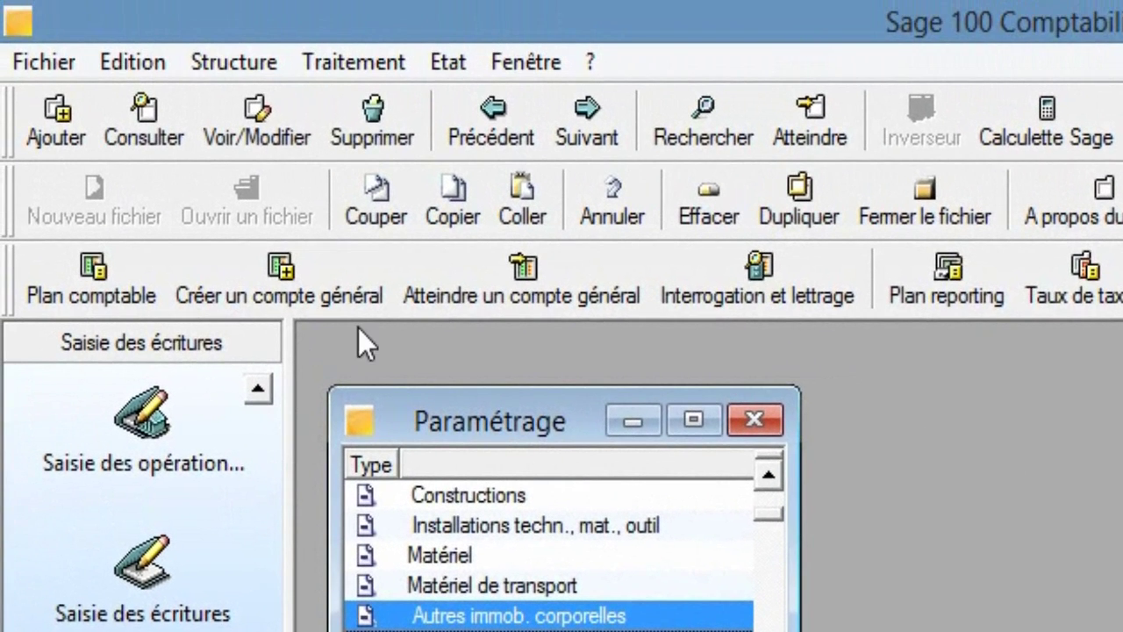
{"action": "left_click", "coordinate": [350, 143]}
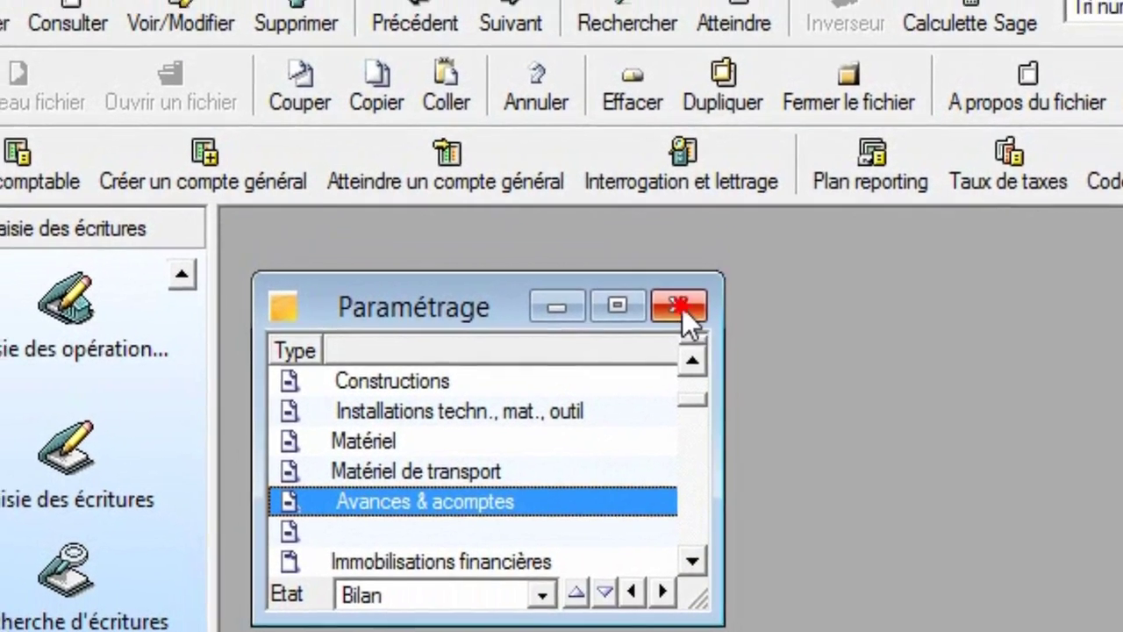
{"action": "left_click", "coordinate": [678, 304]}
Reopen the Bilan/compte de résultat report and keep only Impression bilan, without Détail des comptes, compte résultat and soldes int. de gestion
{"action": "left_click", "coordinate": [406, 62]}
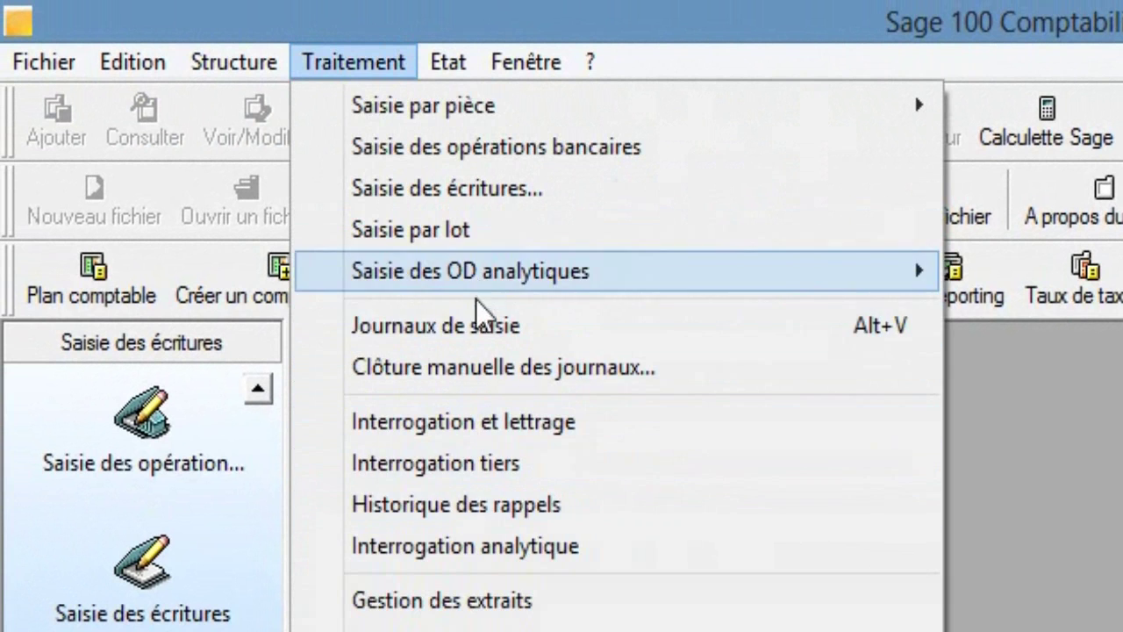
{"action": "mouse_move", "coordinate": [452, 60]}
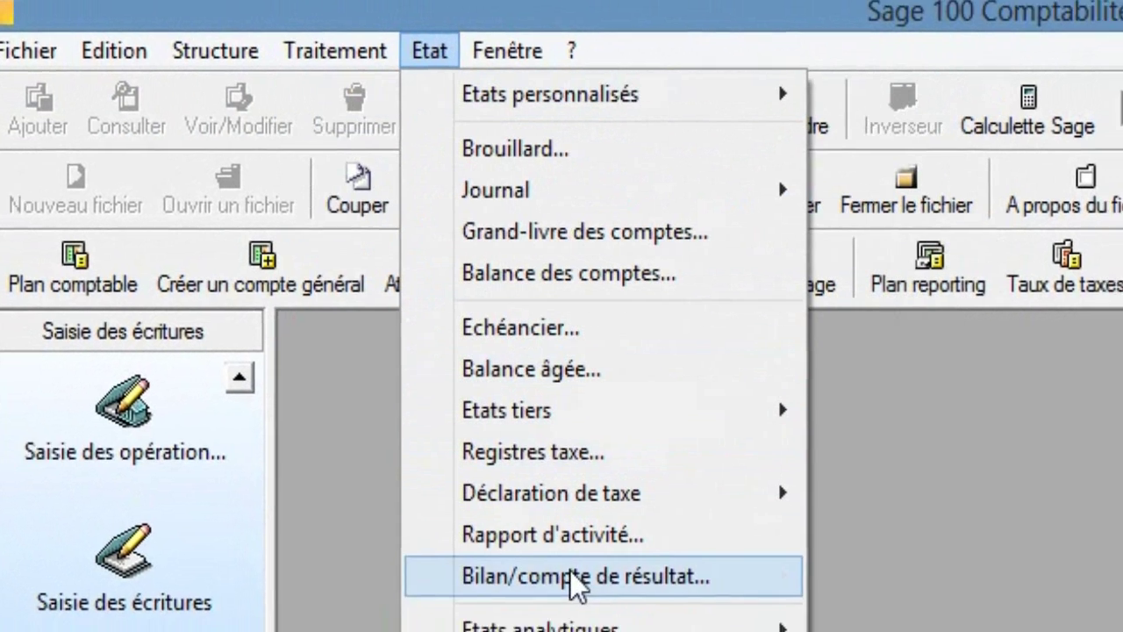
{"action": "left_click", "coordinate": [588, 584]}
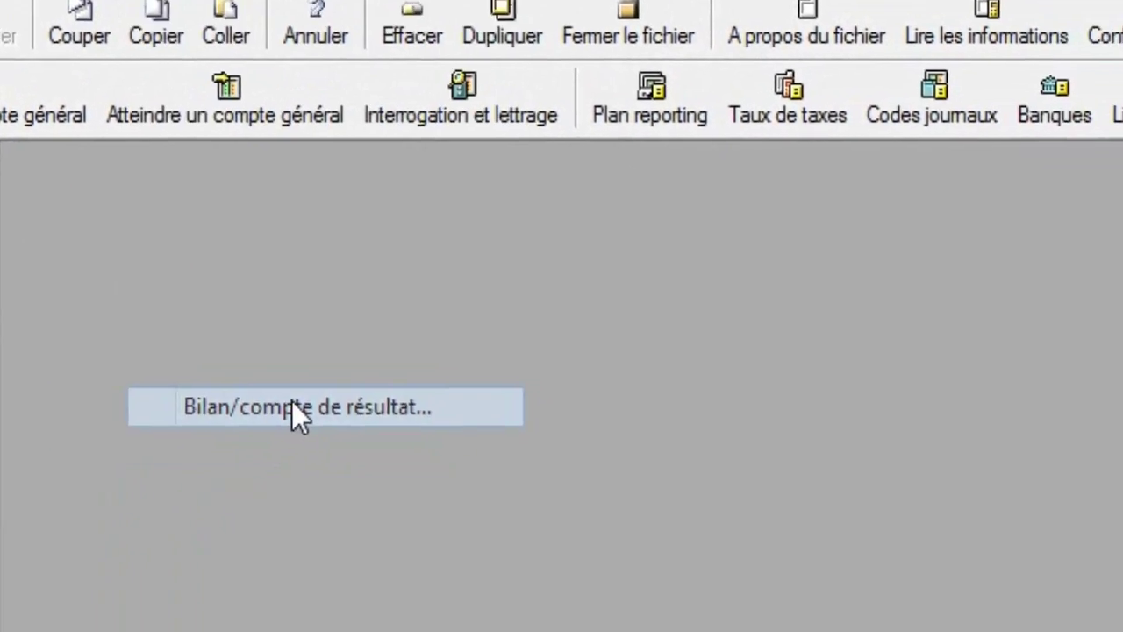
{"action": "left_click", "coordinate": [467, 347]}
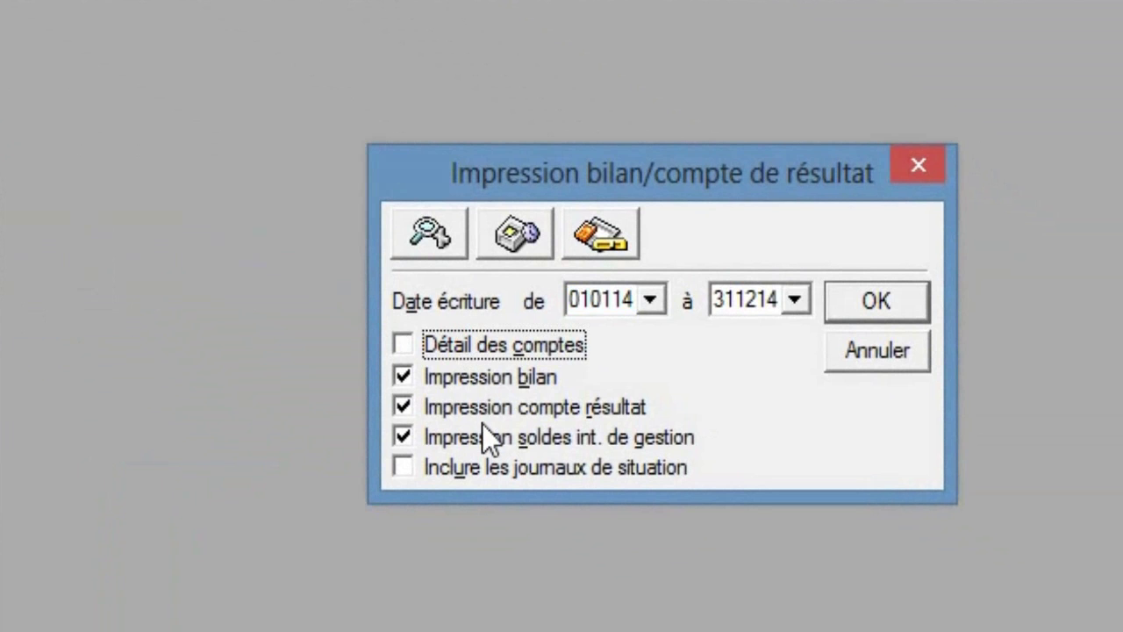
{"action": "left_click", "coordinate": [482, 416]}
{"action": "left_click", "coordinate": [484, 442]}
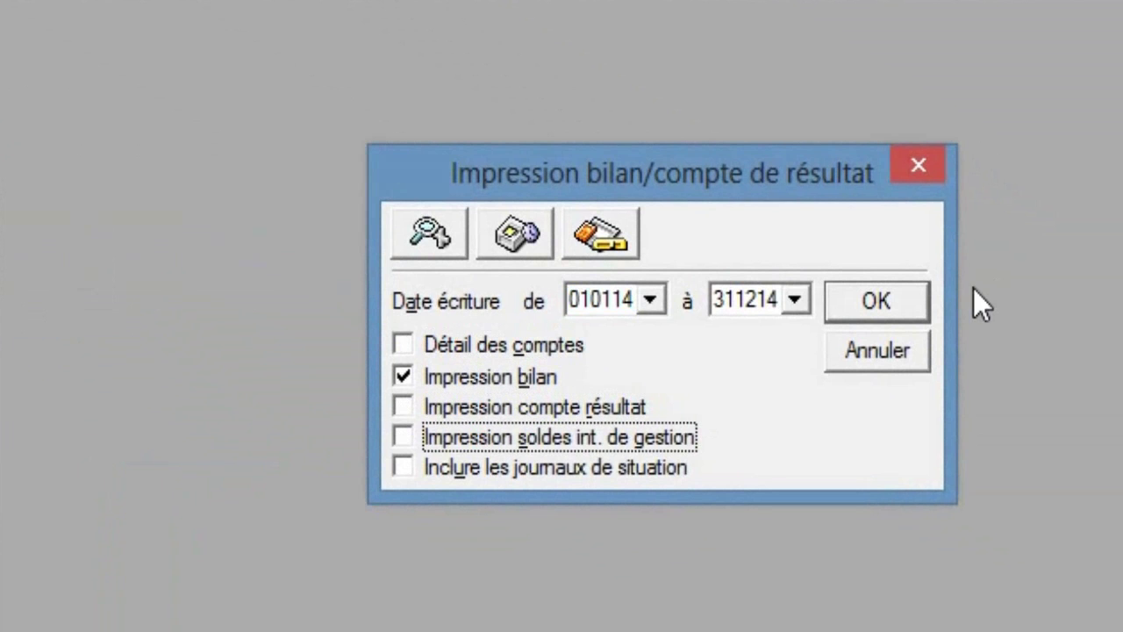
Preview the modified Bilan actif, zoom on the Matériel and Matériel de transport lines to check them, and close the preview
{"action": "left_click", "coordinate": [921, 297]}
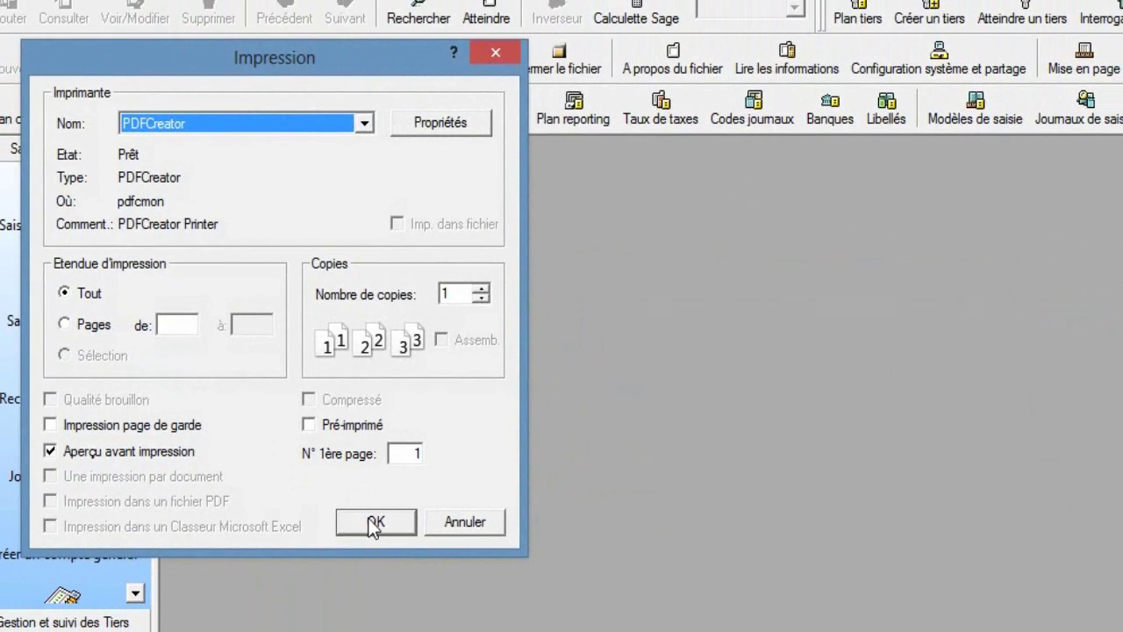
{"action": "left_click", "coordinate": [375, 522]}
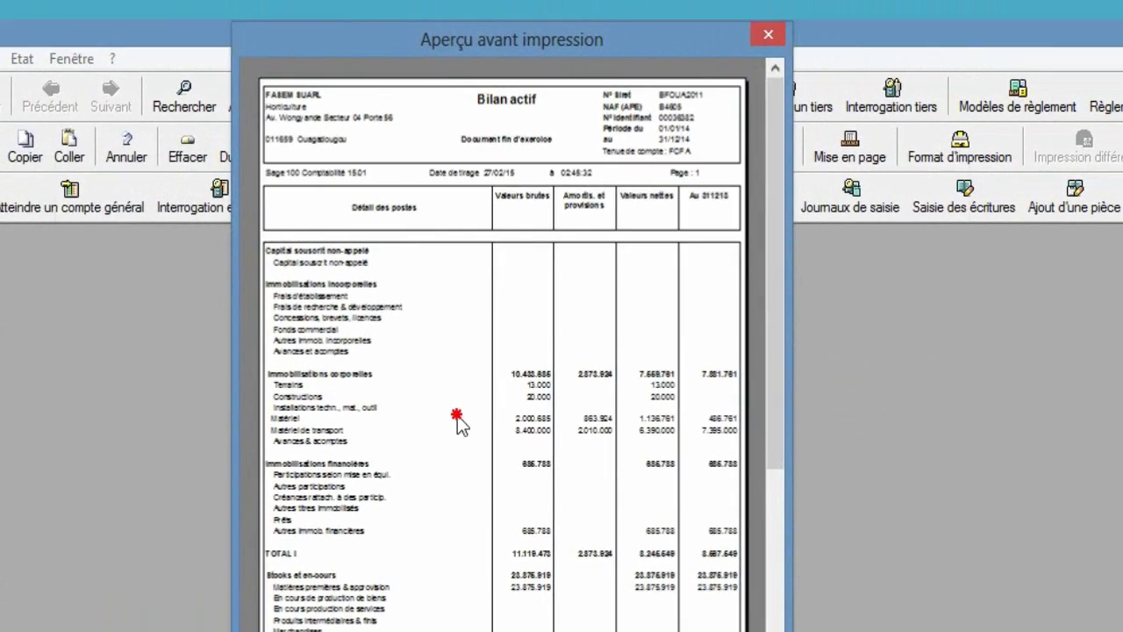
{"action": "left_click", "coordinate": [457, 420]}
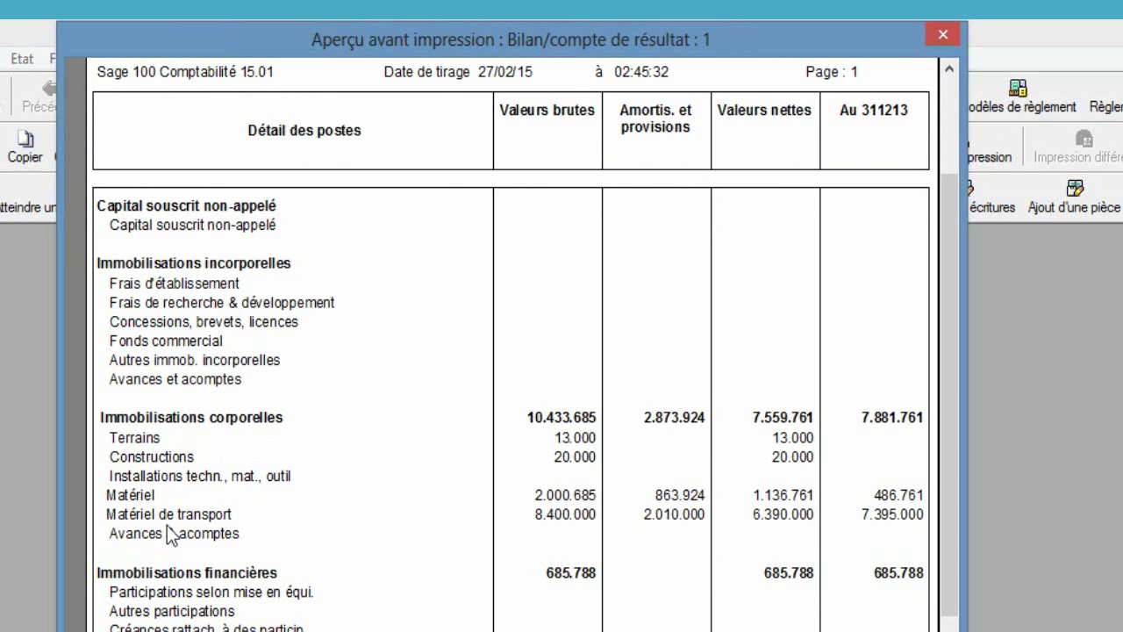
{"action": "left_click", "coordinate": [937, 36]}
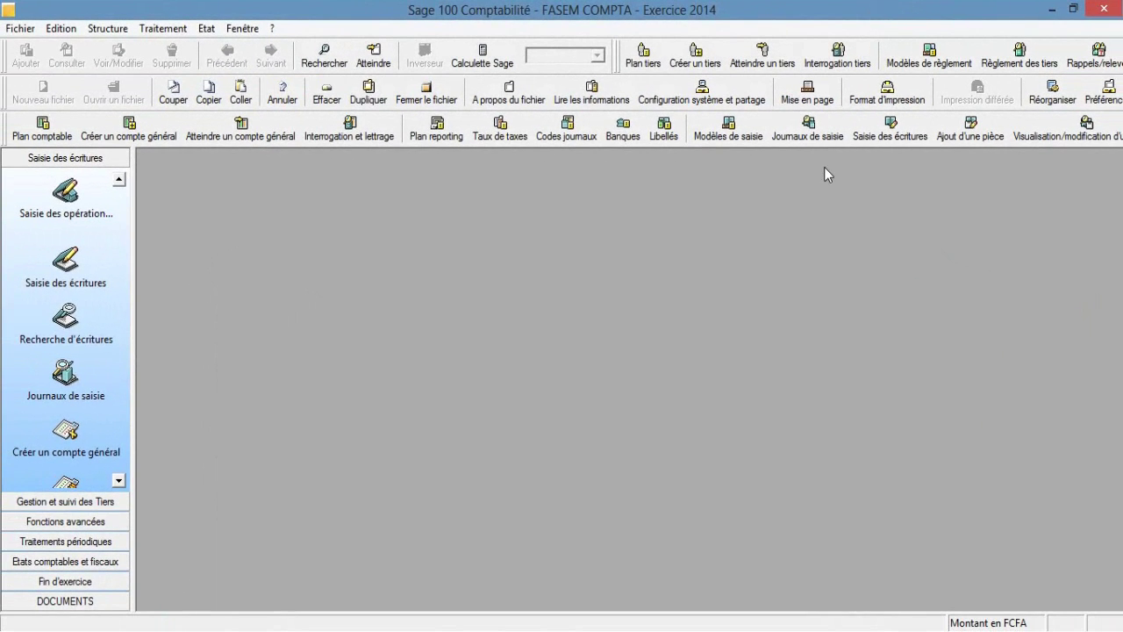